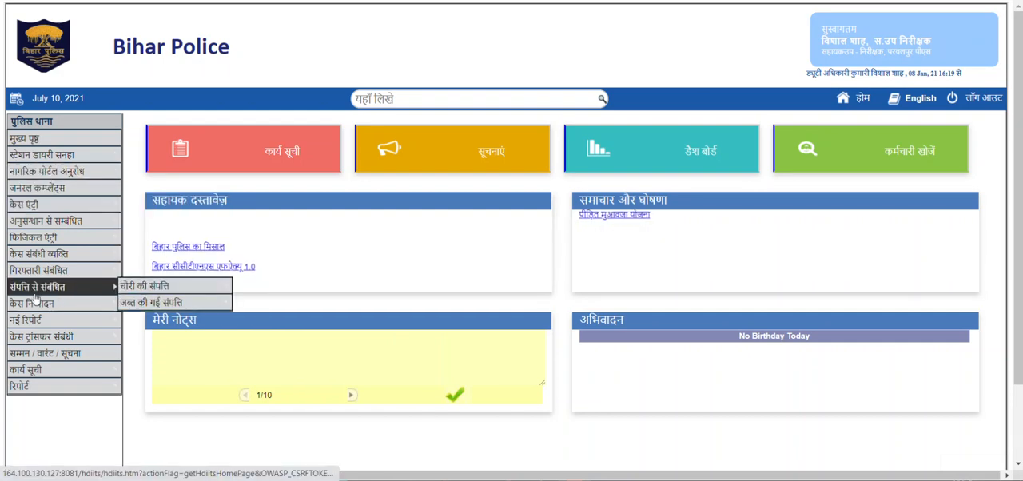
Open the arrest related details (गिरफ्तारी संबंधित विवरण) page and search for the case by its case number.
{"action": "mouse_move", "coordinate": [39, 275]}
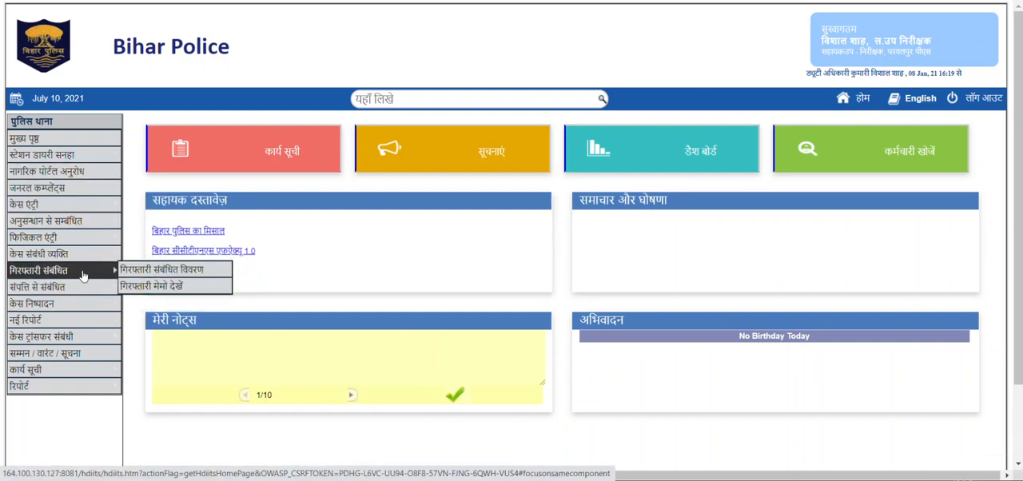
{"action": "left_click", "coordinate": [145, 272]}
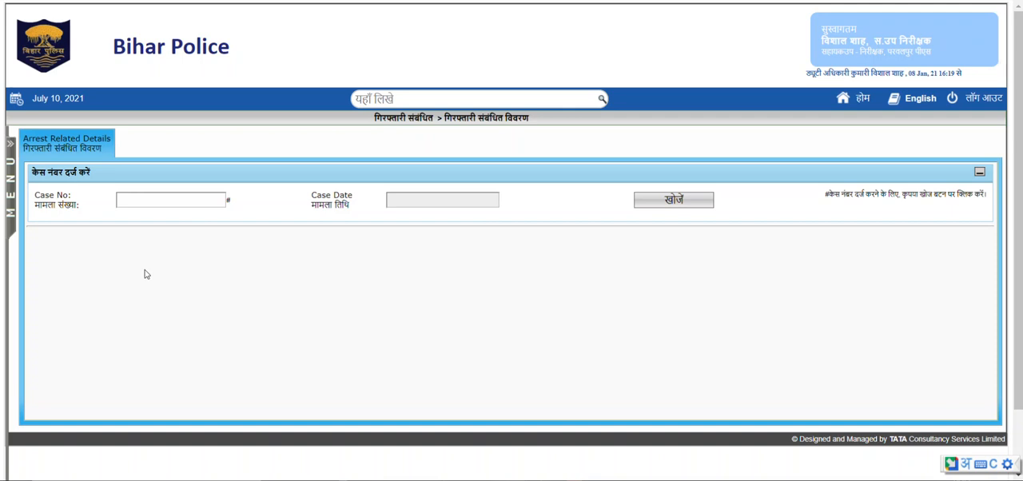
{"action": "left_click", "coordinate": [142, 200]}
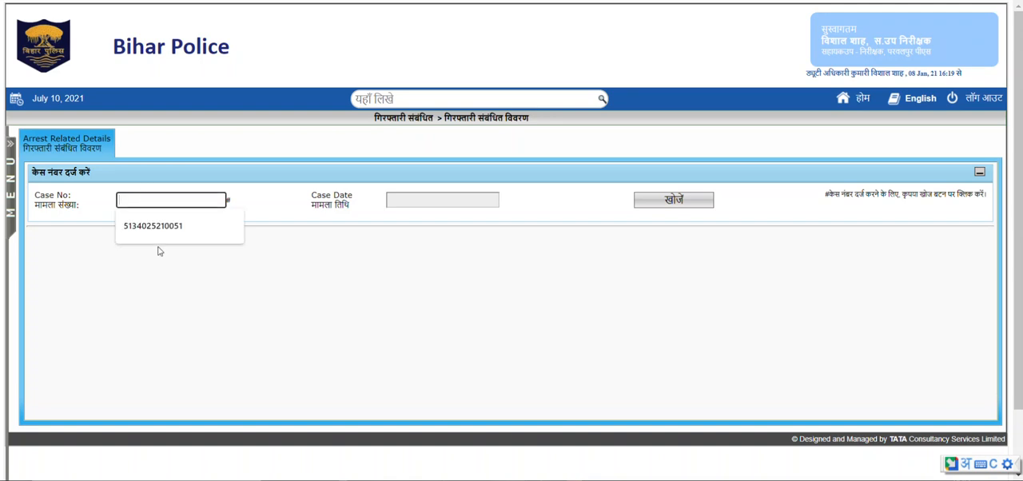
{"action": "left_click", "coordinate": [156, 230]}
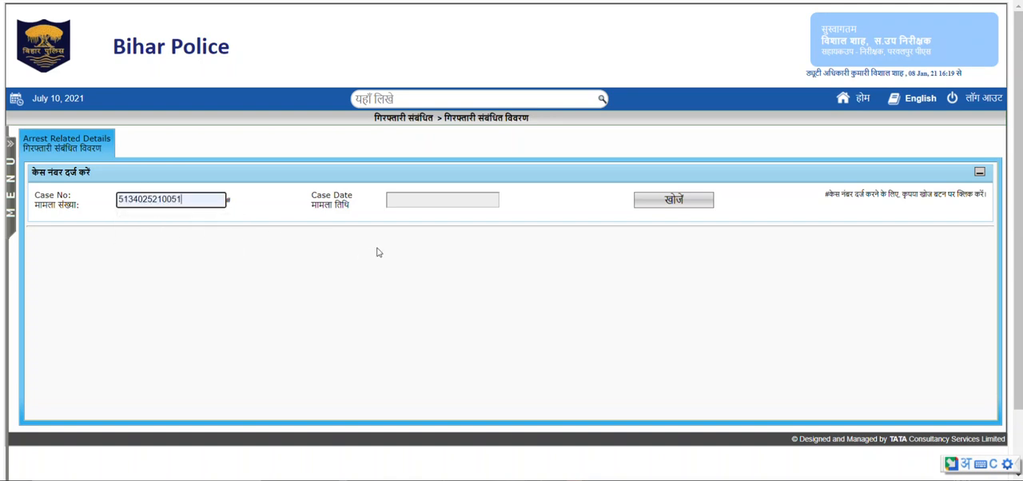
{"action": "left_click", "coordinate": [673, 203]}
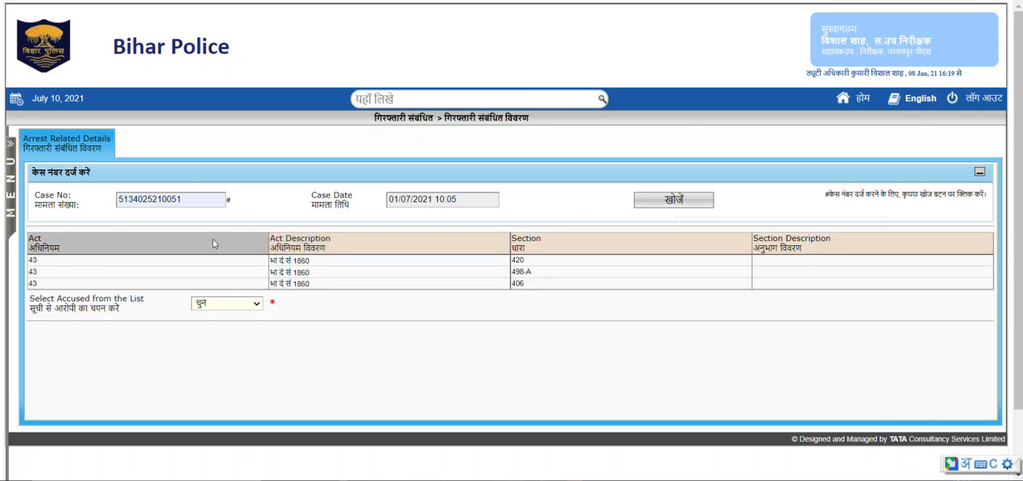
Select the first listed accused and open a new arrest memo (गिरफ्तारी ज्ञापन) entry for that person.
{"action": "left_click", "coordinate": [218, 307]}
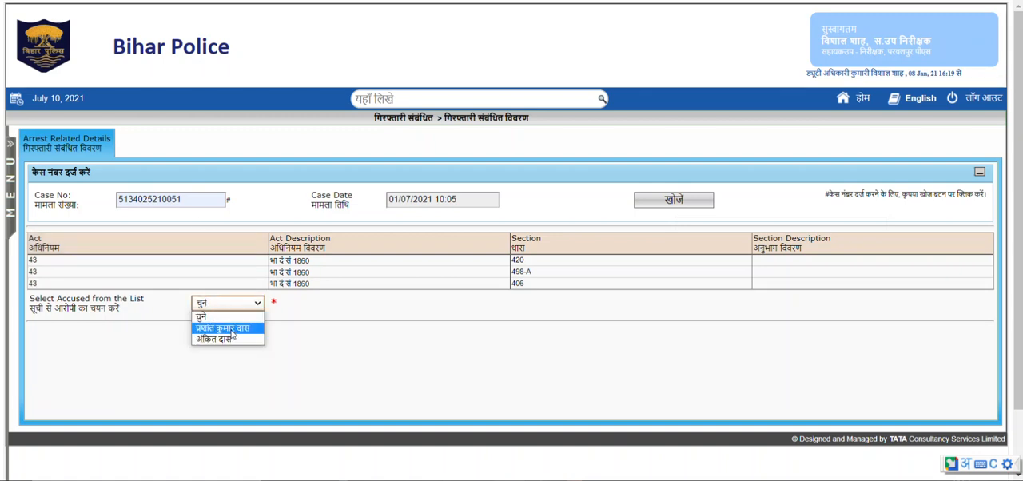
{"action": "left_click", "coordinate": [232, 328]}
{"action": "scroll", "coordinate": [248, 343], "scroll_direction": "down", "scroll_amount": 2}
{"action": "scroll", "coordinate": [248, 343], "scroll_direction": "down", "scroll_amount": 1}
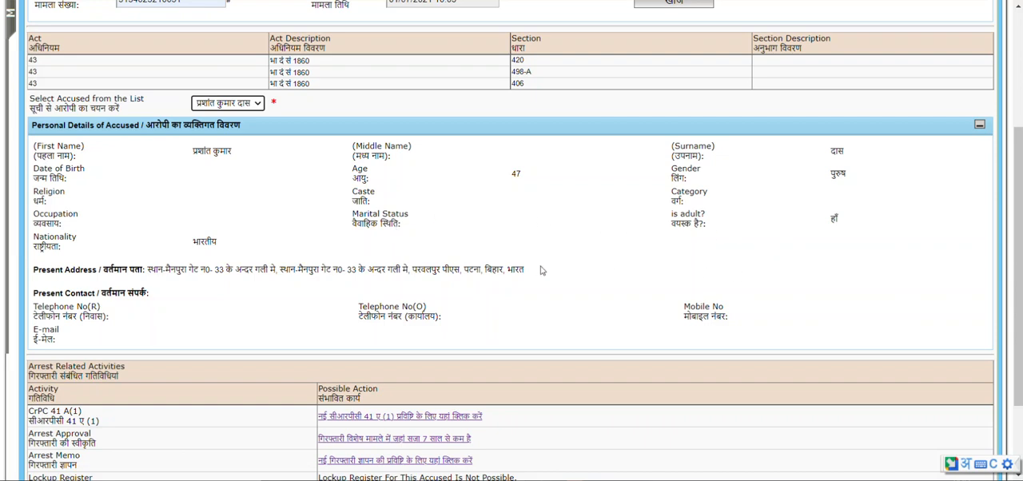
{"action": "scroll", "coordinate": [272, 239], "scroll_direction": "down", "scroll_amount": 3}
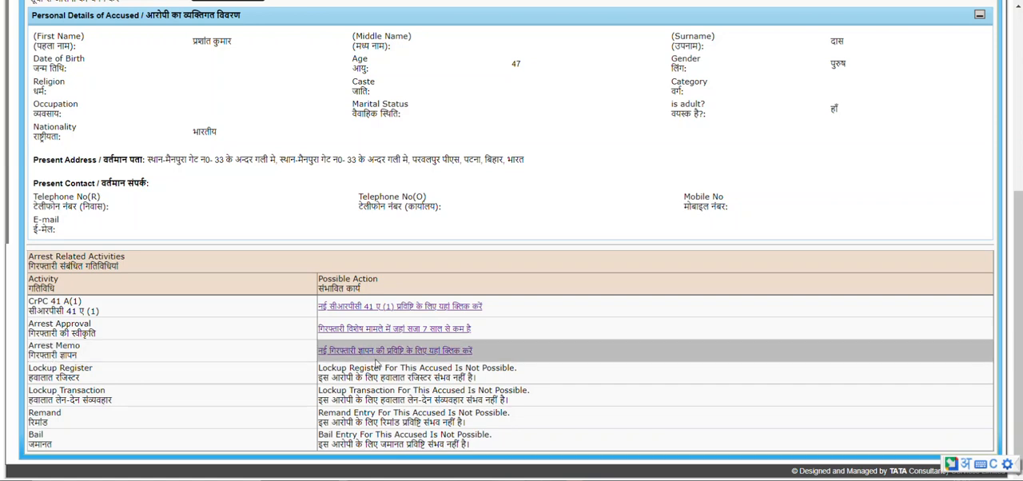
{"action": "left_click", "coordinate": [422, 353]}
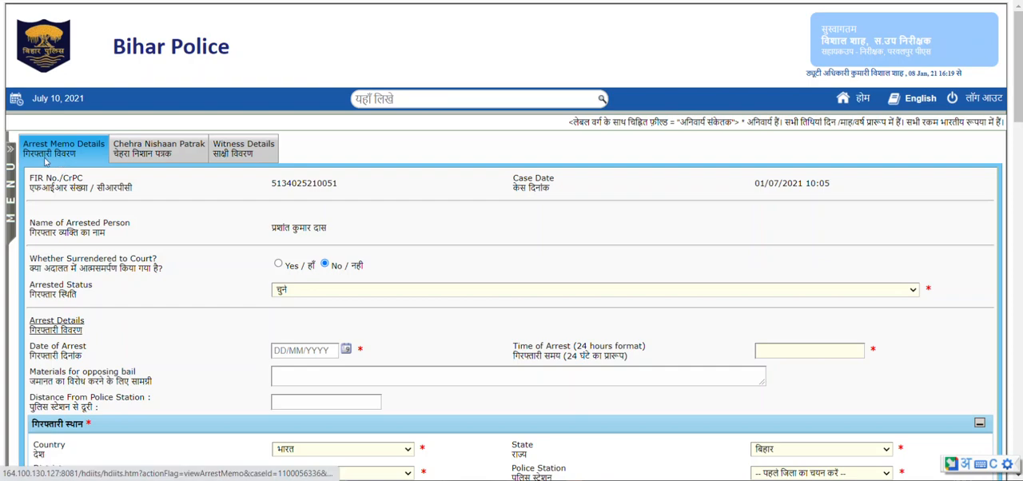
Answer No to whether the accused surrendered to court and set the arrested status to "गिरफ्तार और तुरंत अदालत में पेश करें".
{"action": "scroll", "coordinate": [384, 225], "scroll_direction": "down", "scroll_amount": 1}
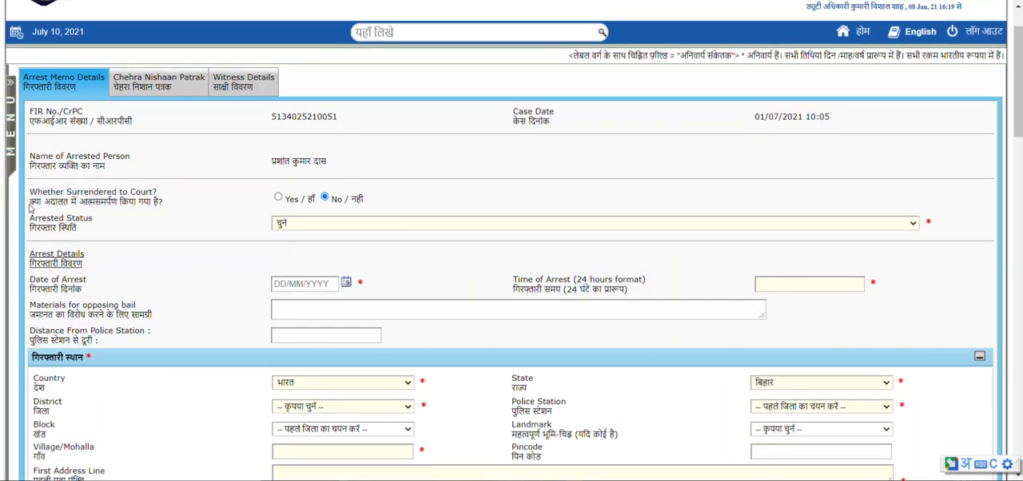
{"action": "left_click_drag", "start_coordinate": [39, 211], "coordinate": [173, 209]}
{"action": "left_click", "coordinate": [183, 210]}
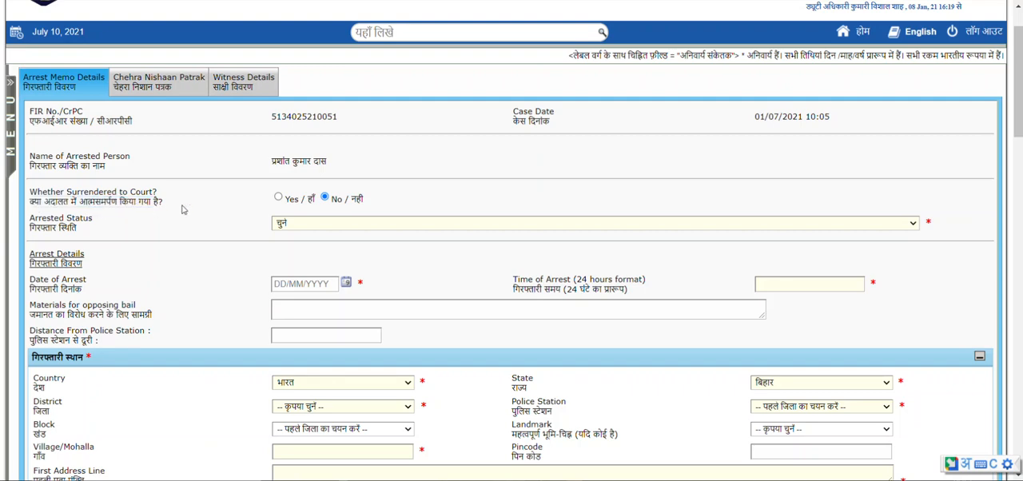
{"action": "left_click", "coordinate": [278, 198]}
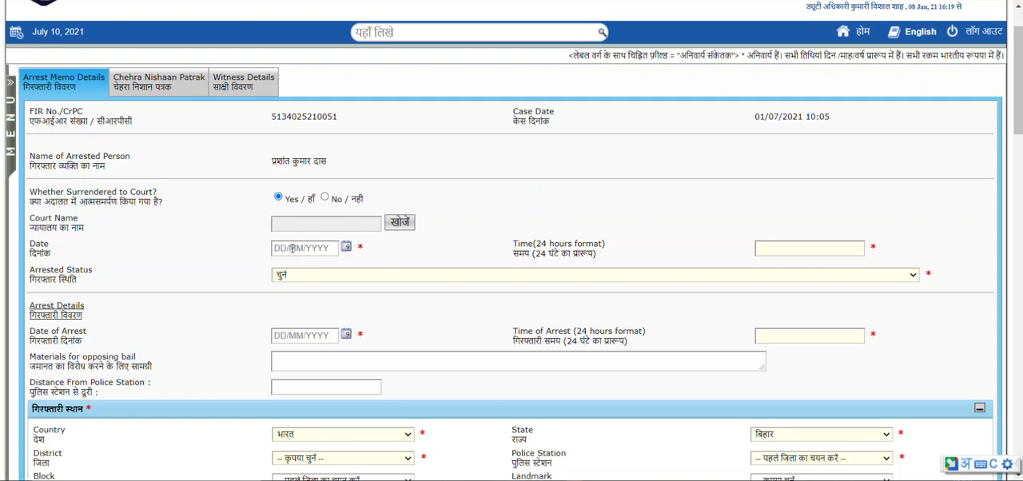
{"action": "left_click", "coordinate": [325, 198]}
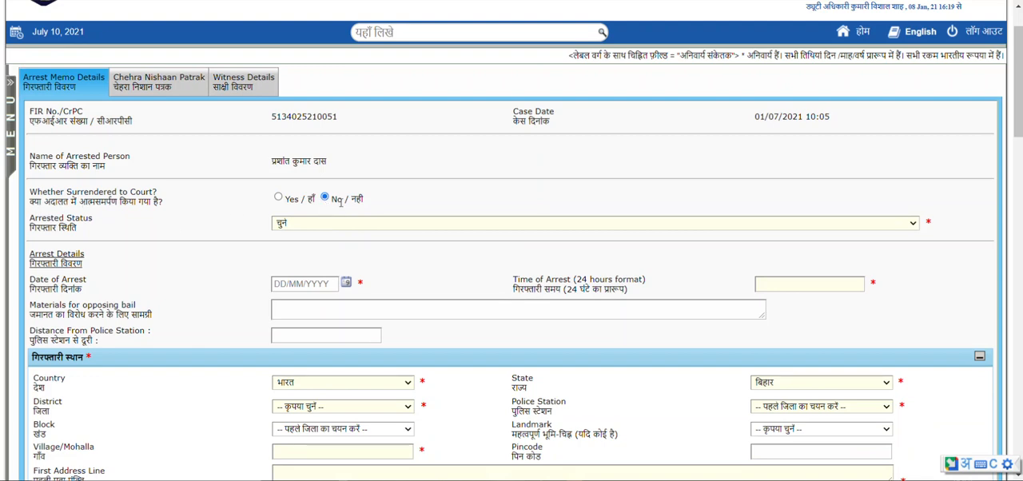
{"action": "left_click", "coordinate": [295, 228]}
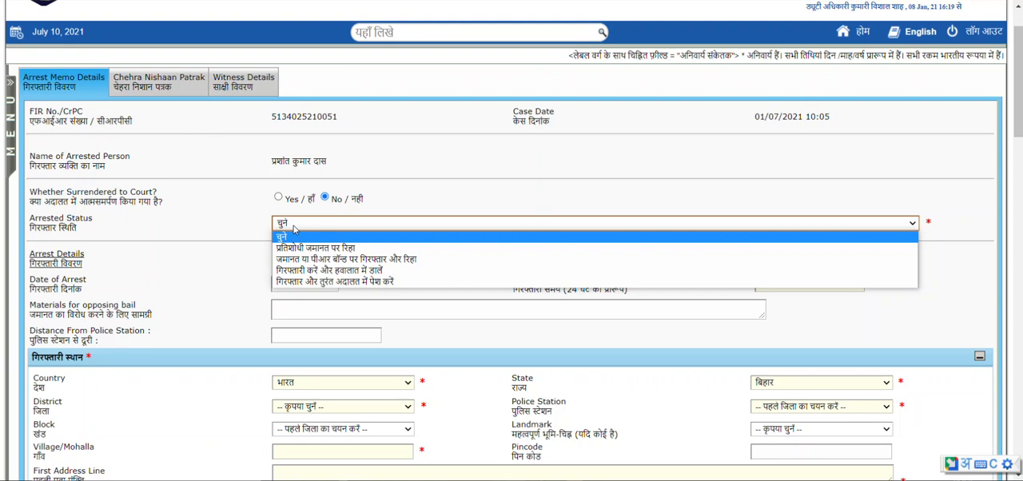
{"action": "left_click", "coordinate": [336, 283]}
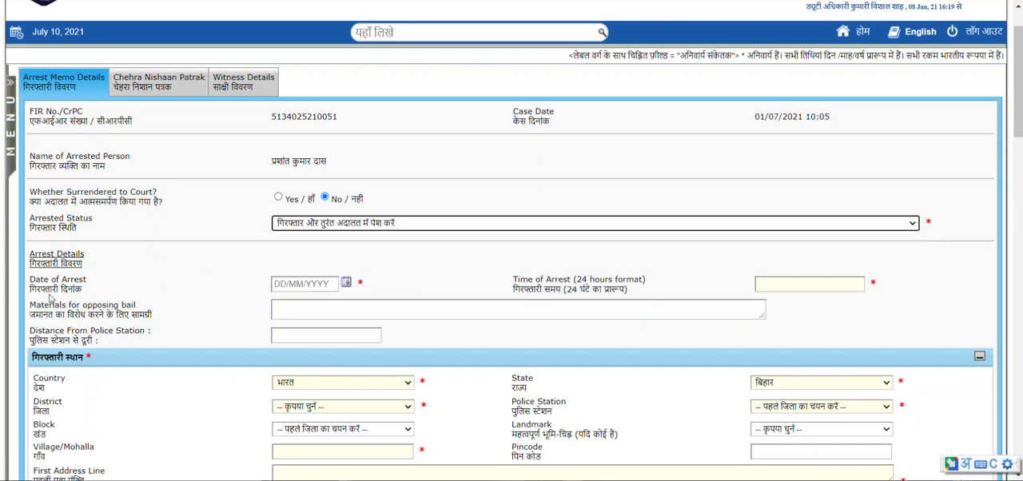
Set the date of arrest to 09/07/2021 and the time of arrest to 10:00, leaving bail-opposition materials and distance blank.
{"action": "scroll", "coordinate": [355, 293], "scroll_direction": "down", "scroll_amount": 1}
{"action": "scroll", "coordinate": [355, 293], "scroll_direction": "down", "scroll_amount": 3}
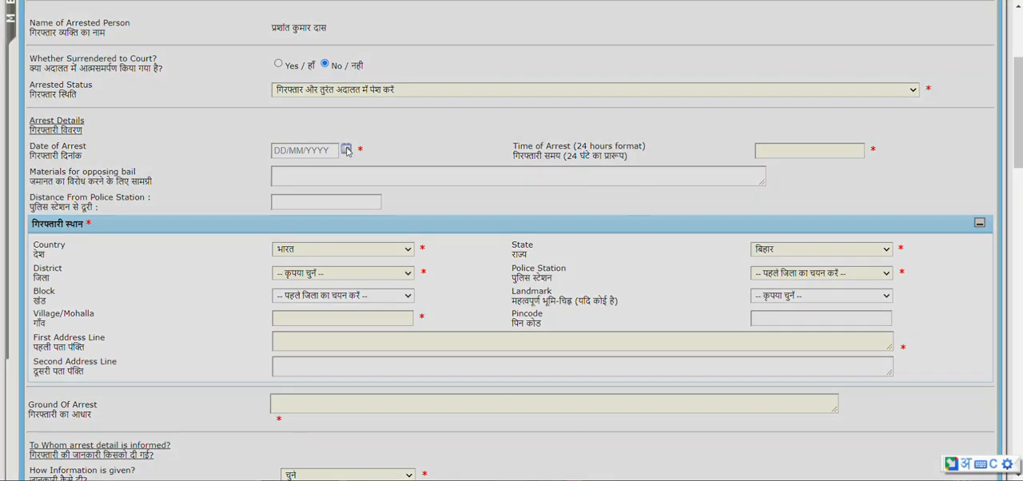
{"action": "left_click", "coordinate": [347, 151]}
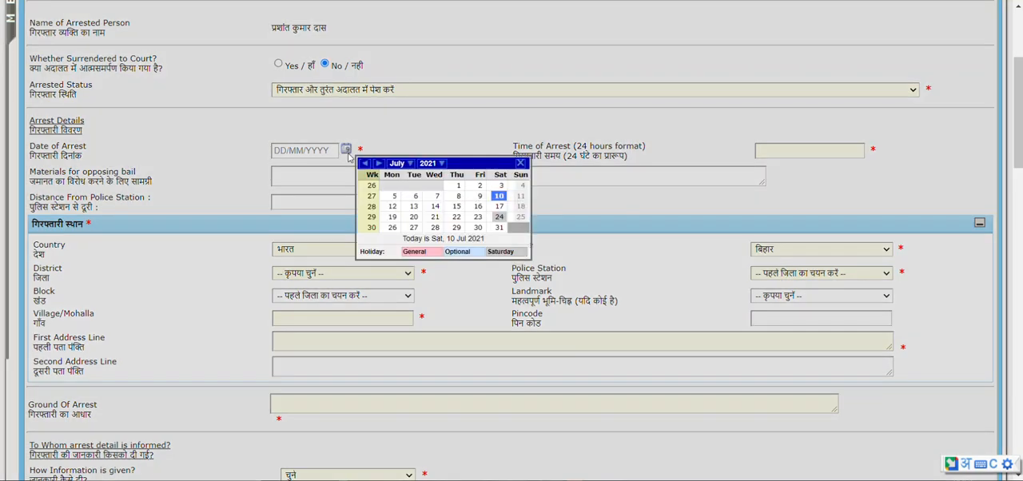
{"action": "left_click", "coordinate": [481, 200]}
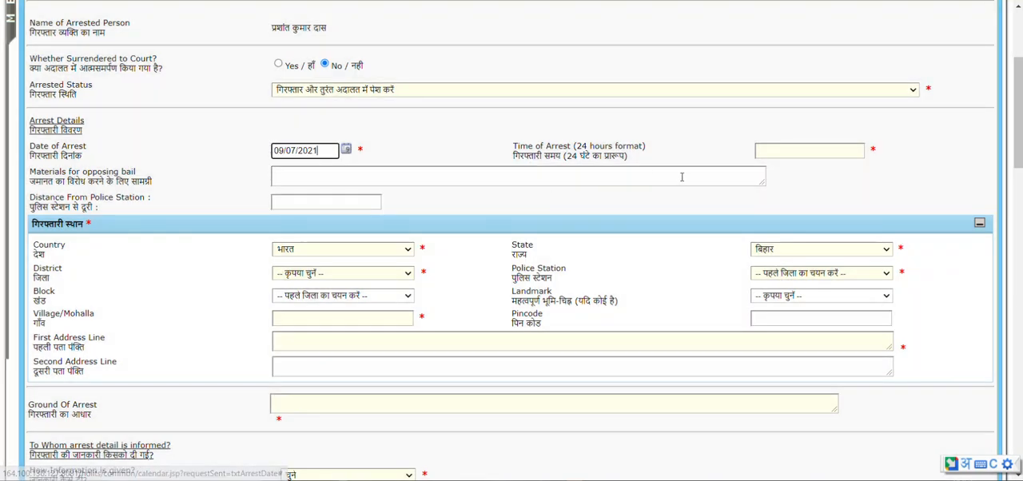
{"action": "left_click", "coordinate": [830, 149]}
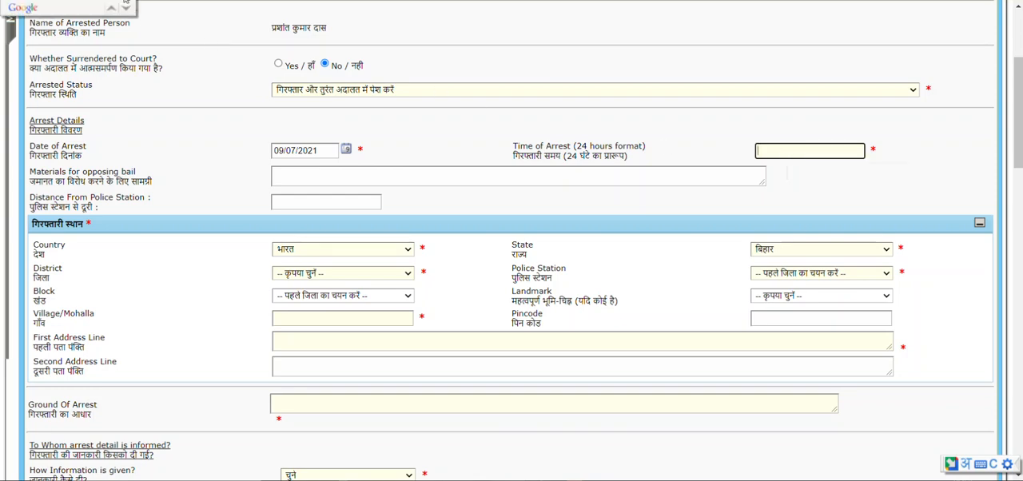
{"action": "type", "text": "00"}
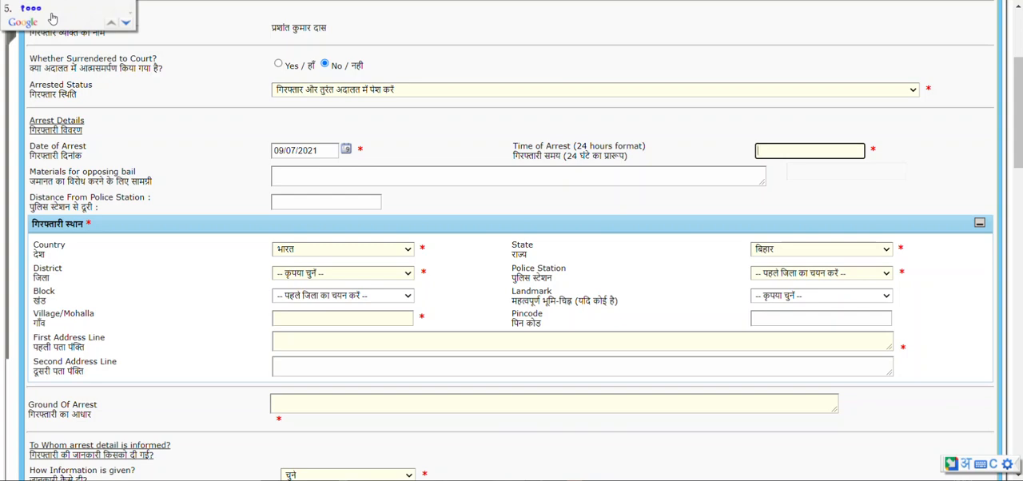
{"action": "key", "text": "Return"}
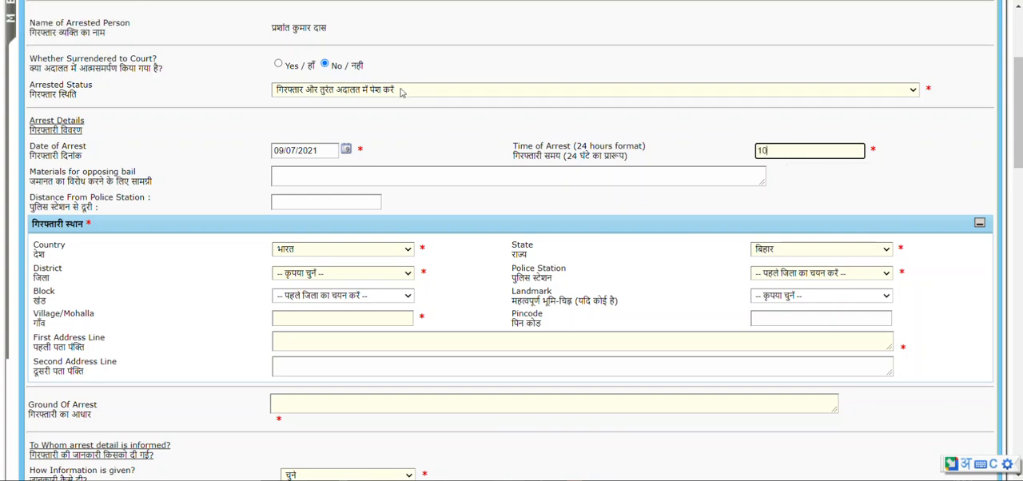
{"action": "left_click", "coordinate": [310, 179]}
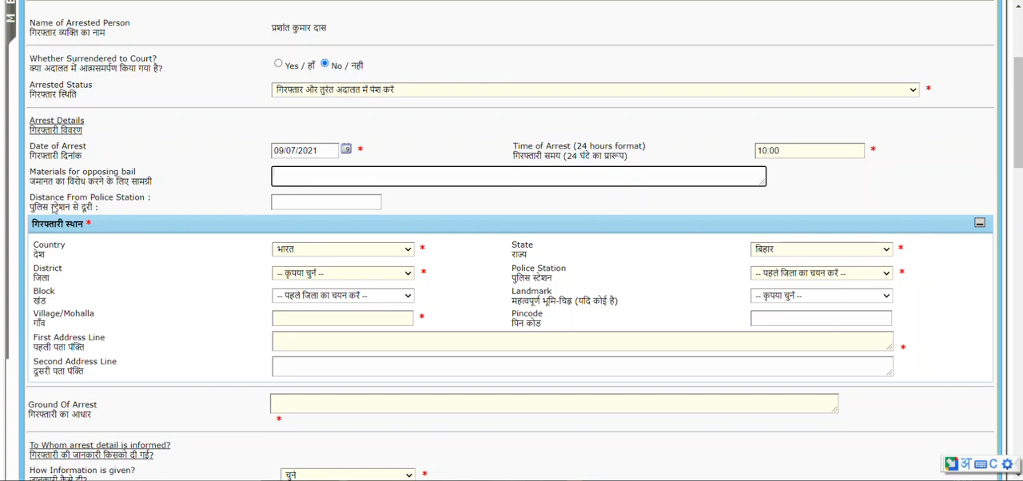
{"action": "left_click", "coordinate": [334, 202]}
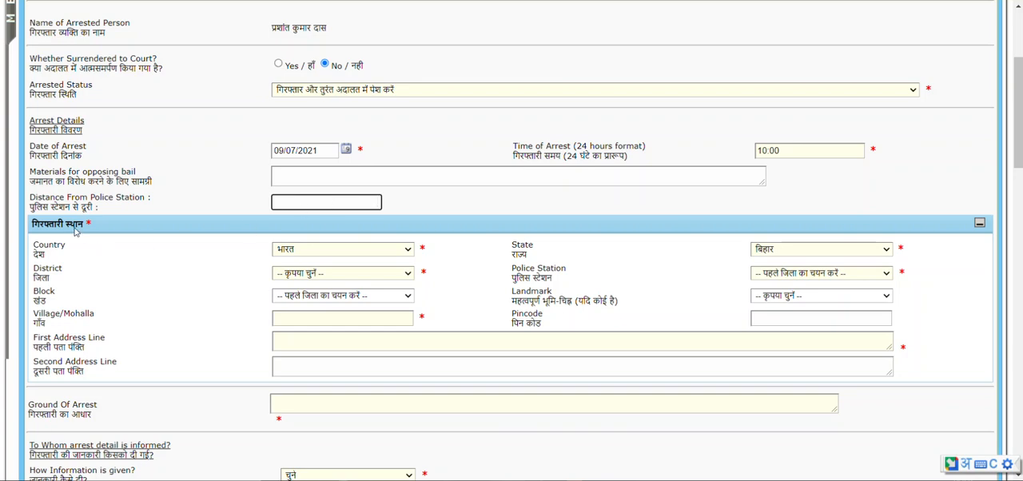
Set the place of arrest's district to पटना and its police station to परवलपुर पीएस.
{"action": "left_click", "coordinate": [355, 273]}
{"action": "left_click", "coordinate": [336, 249]}
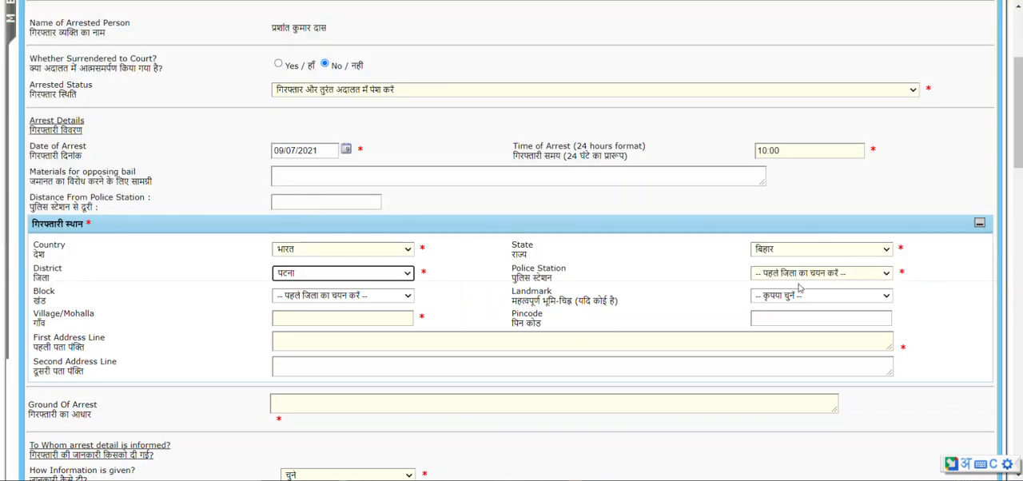
{"action": "left_click", "coordinate": [802, 276]}
{"action": "left_click", "coordinate": [776, 453]}
Enter नातराया as the village of the place of arrest and copy it into the first address line.
{"action": "left_click", "coordinate": [316, 319]}
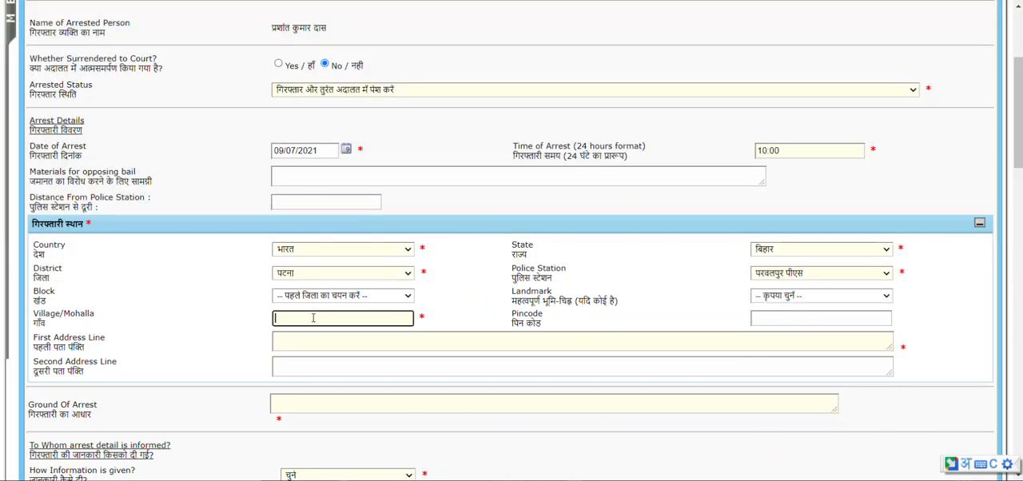
{"action": "type", "text": "natraya"}
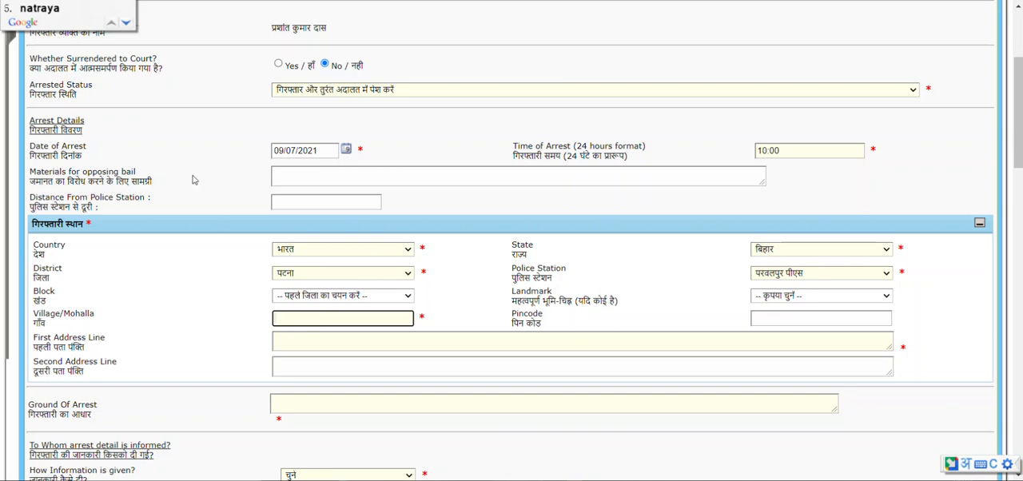
{"action": "left_click", "coordinate": [37, 2]}
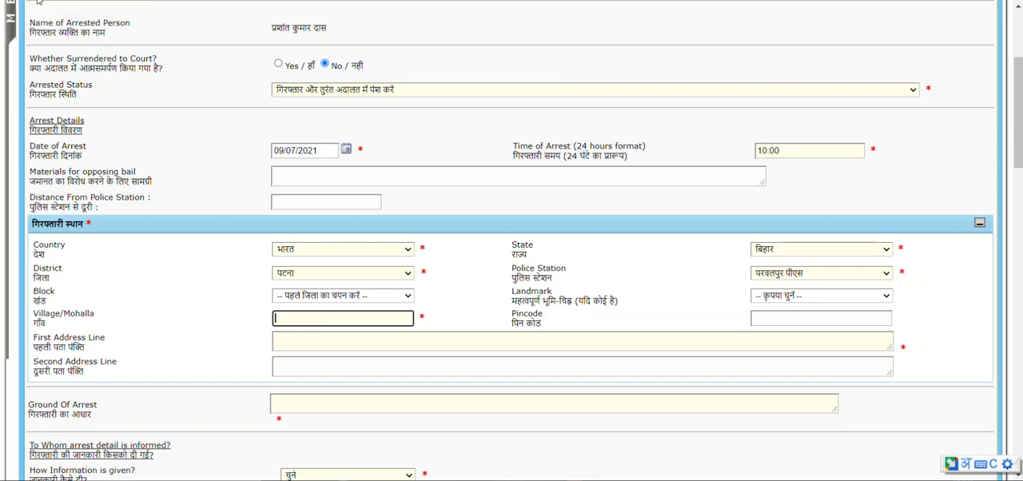
{"action": "left_click_drag", "start_coordinate": [315, 316], "coordinate": [258, 316]}
{"action": "key", "text": "ctrl+c"}
{"action": "left_click", "coordinate": [302, 333]}
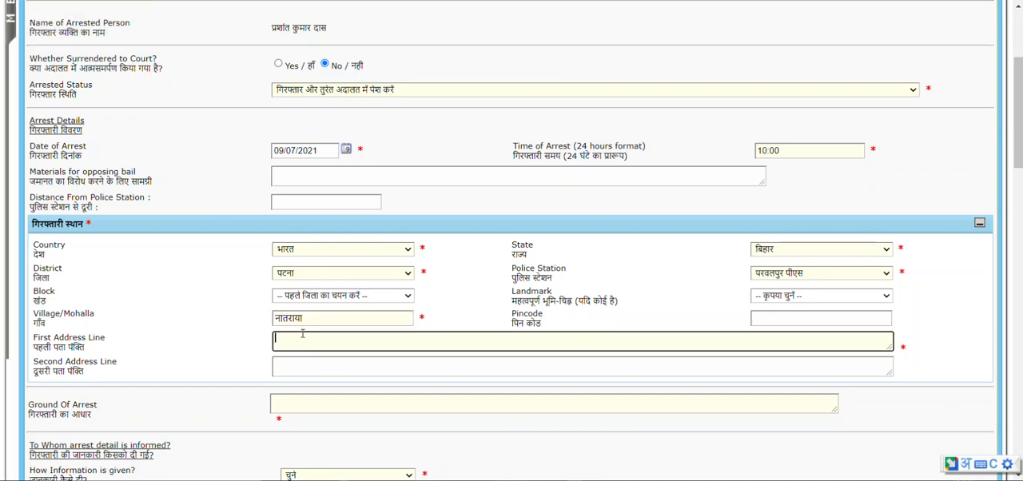
{"action": "key", "text": "ctrl+v"}
Enter बिहार मद्य निषेध as the ground of arrest.
{"action": "scroll", "coordinate": [317, 349], "scroll_direction": "down", "scroll_amount": 1}
{"action": "scroll", "coordinate": [231, 356], "scroll_direction": "down", "scroll_amount": 1}
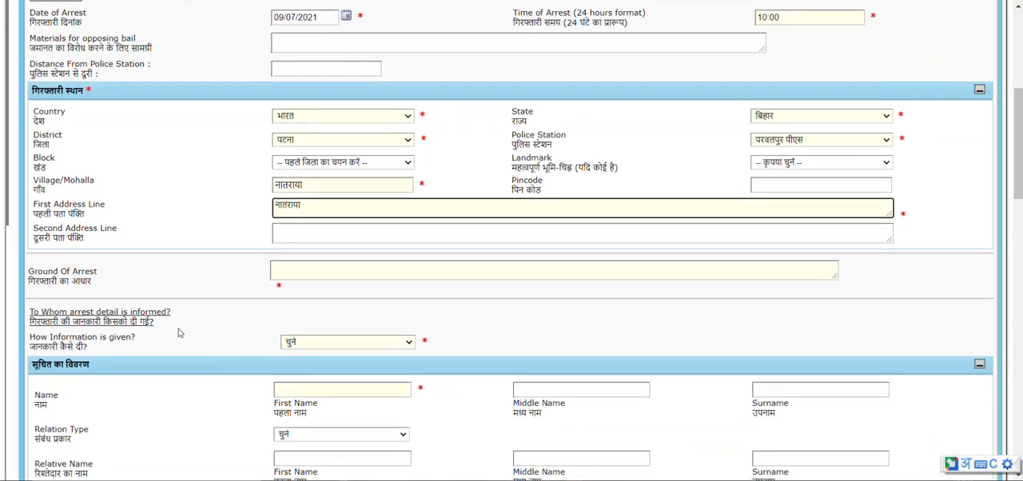
{"action": "left_click", "coordinate": [435, 271]}
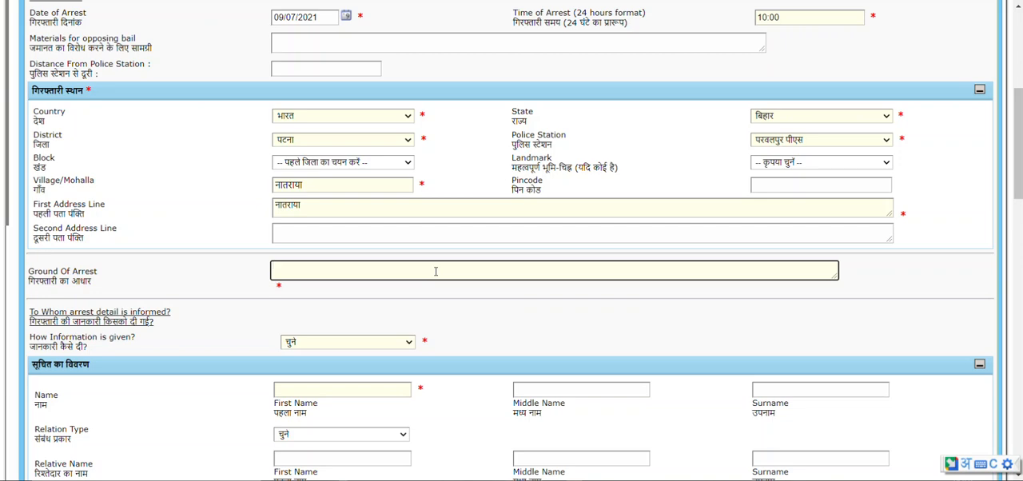
{"action": "type", "text": "bihar"}
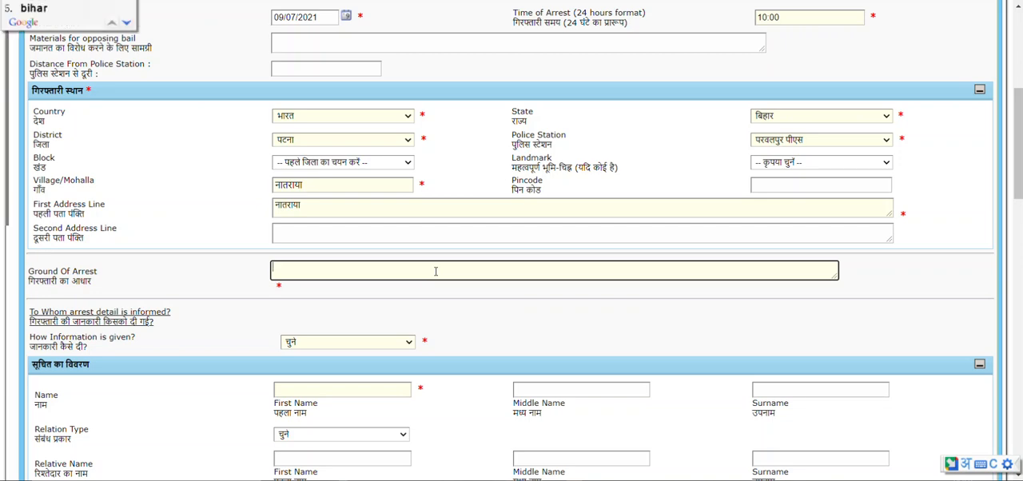
{"action": "key", "text": "space"}
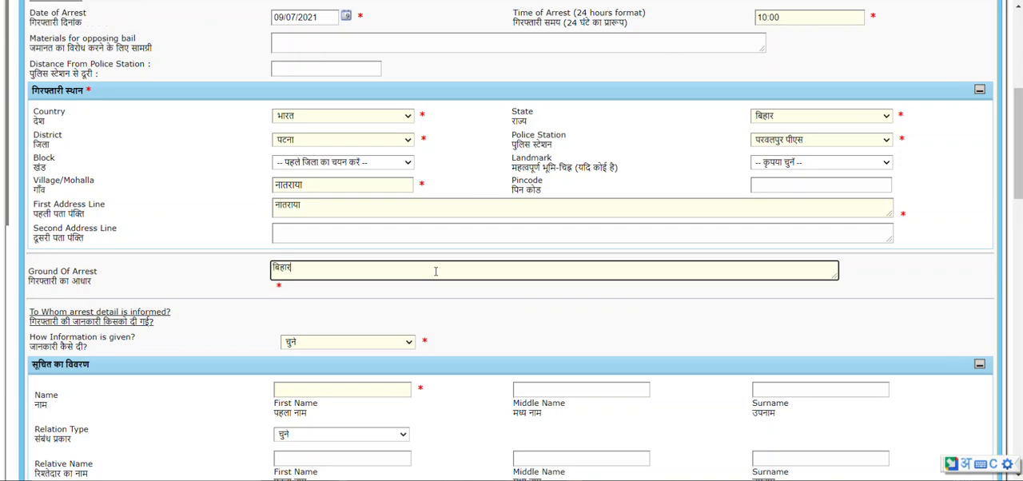
{"action": "type", "text": "madya"}
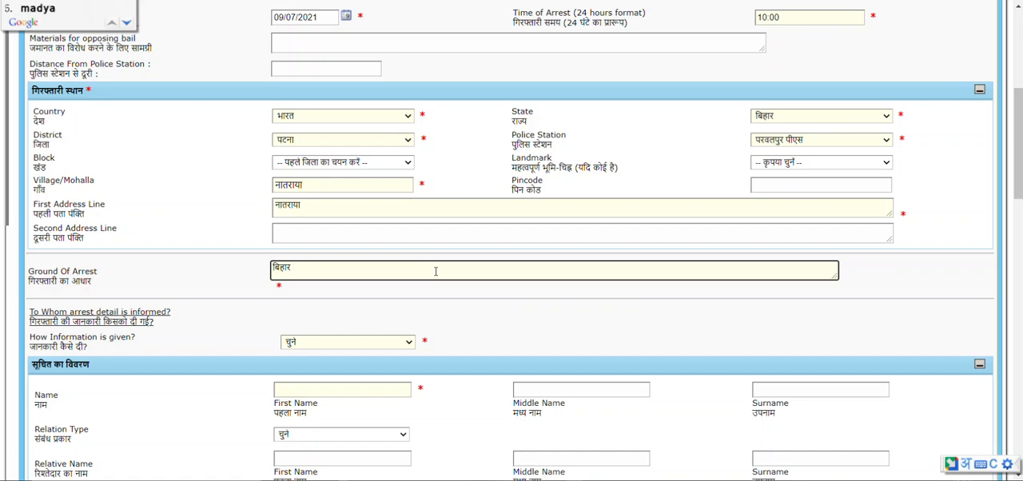
{"action": "key", "text": "Return"}
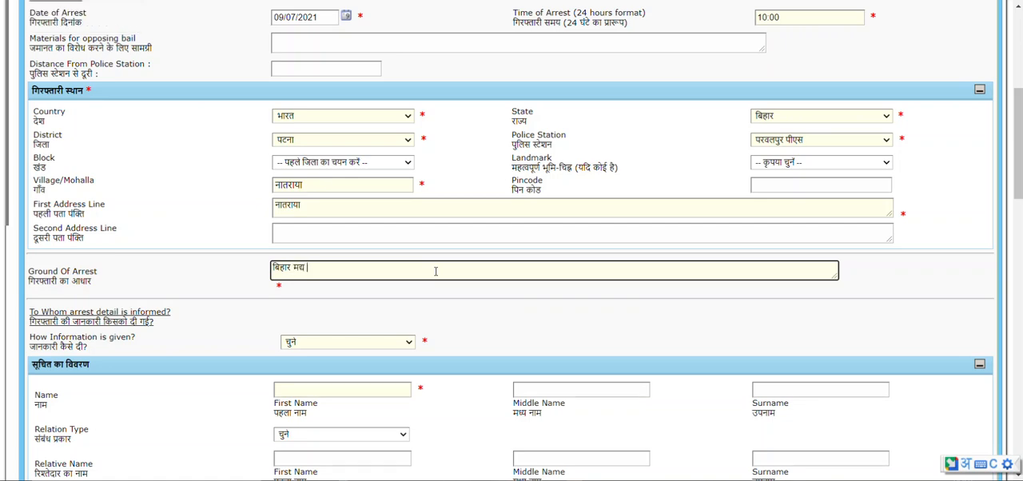
{"action": "type", "text": "nished"}
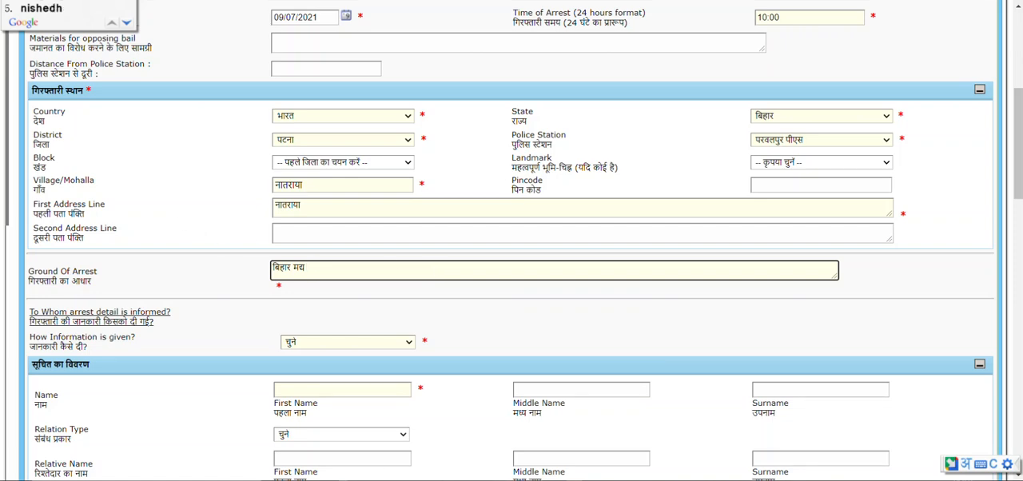
{"action": "key", "text": "Return"}
Set how the arrest information was given to टेलीफोन.
{"action": "scroll", "coordinate": [256, 336], "scroll_direction": "down", "scroll_amount": 1}
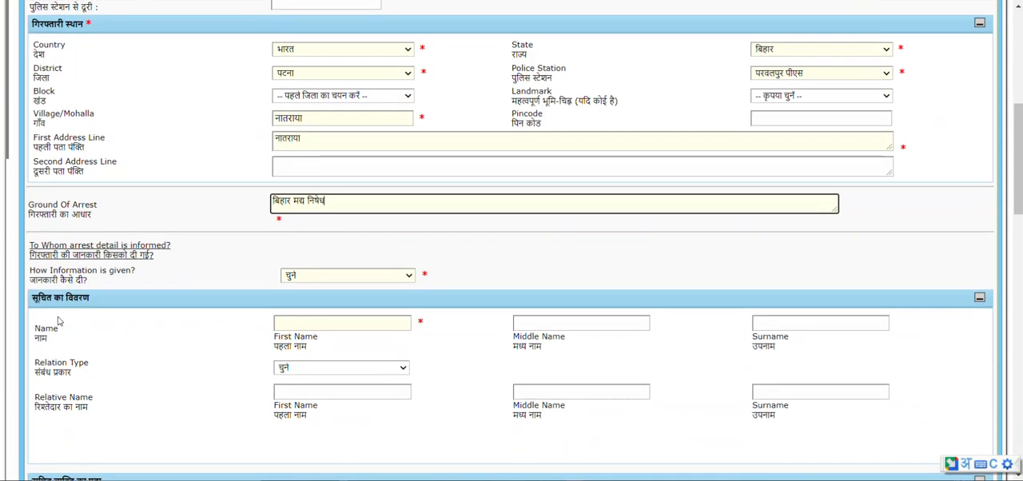
{"action": "left_click_drag", "start_coordinate": [30, 274], "coordinate": [110, 285]}
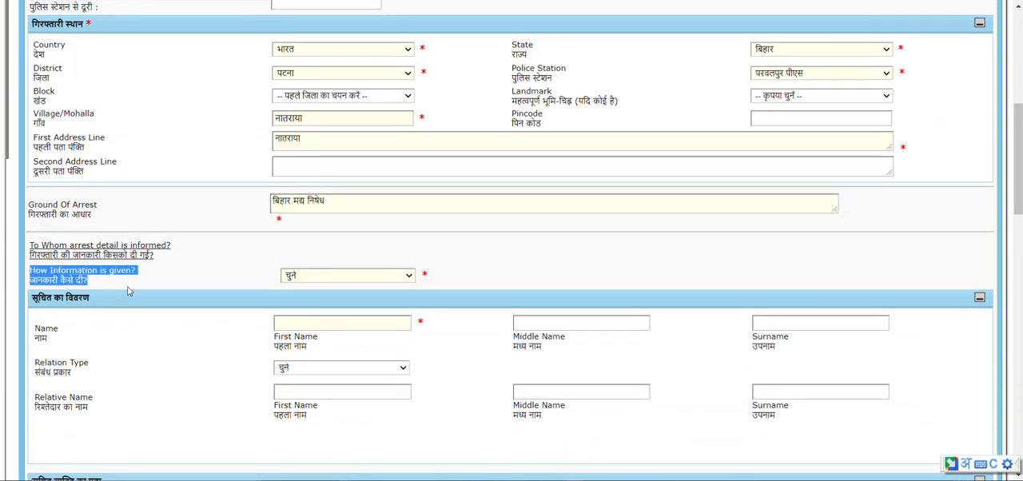
{"action": "scroll", "coordinate": [128, 291], "scroll_direction": "down", "scroll_amount": 1}
{"action": "left_click", "coordinate": [324, 213]}
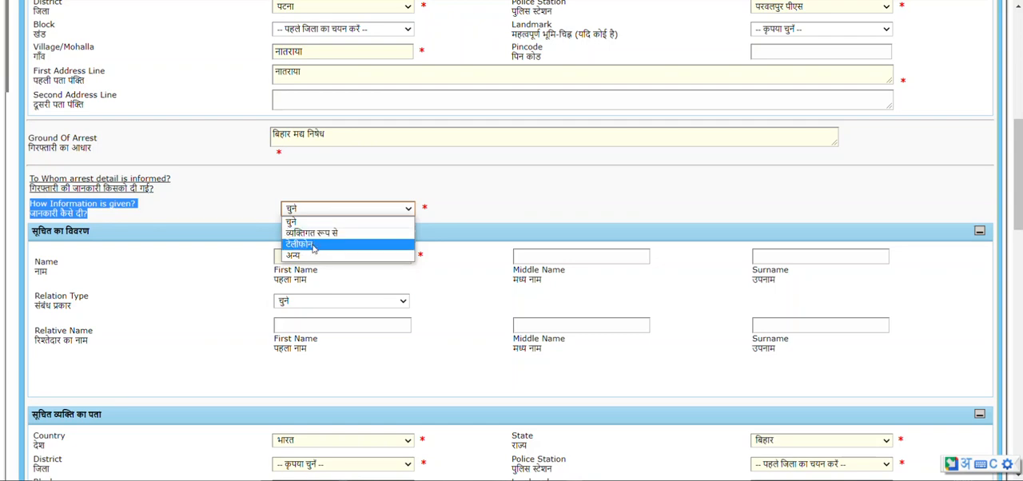
{"action": "left_click", "coordinate": [313, 249]}
{"action": "left_click", "coordinate": [157, 269]}
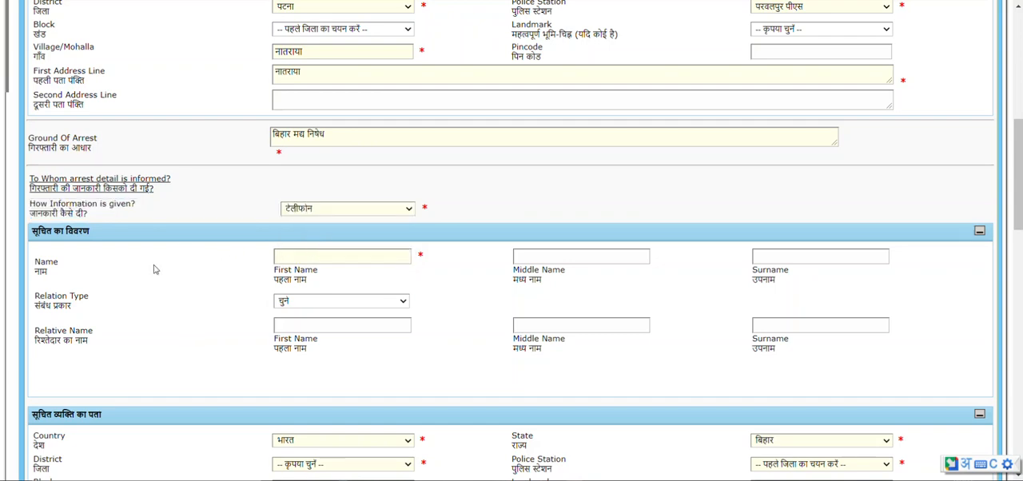
Enter the informed person's first name in Hindi, correcting the mistyped letters.
{"action": "left_click", "coordinate": [301, 256]}
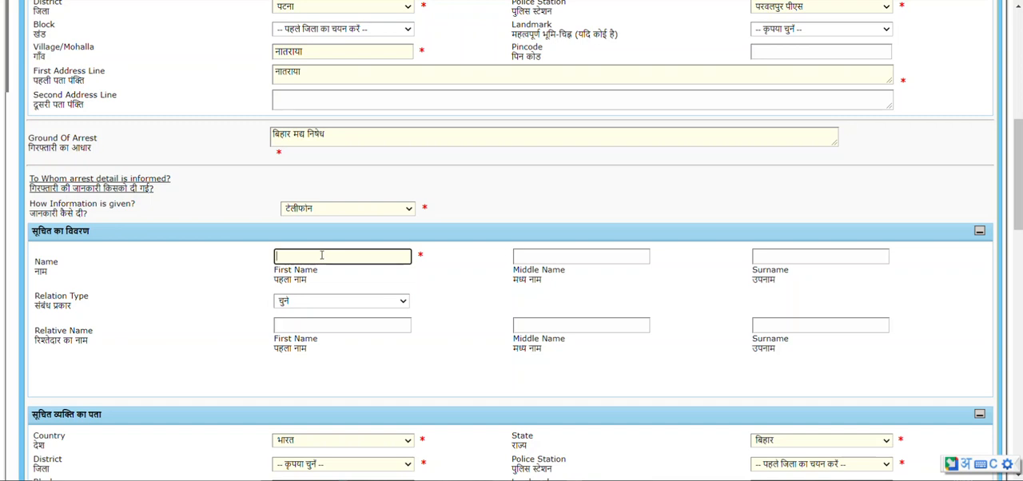
{"action": "type", "text": "rsmer"}
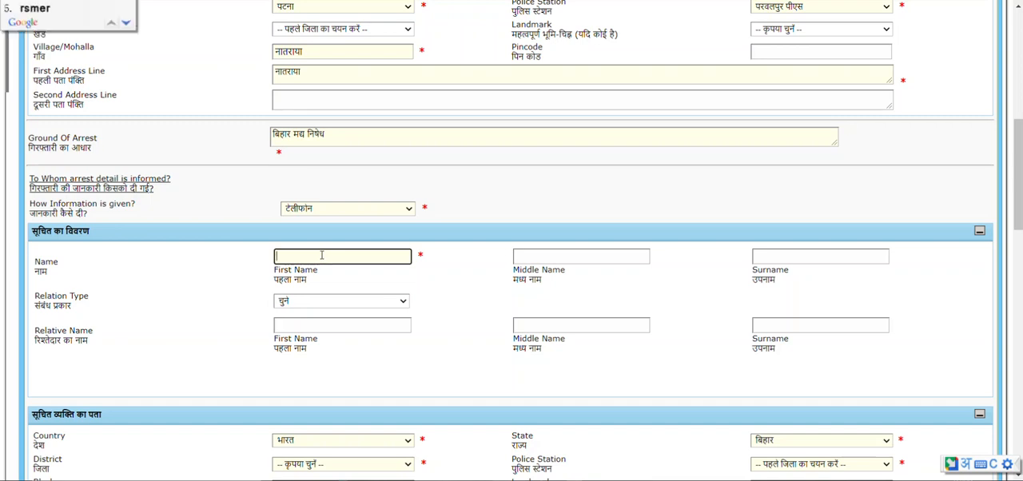
{"action": "key", "text": "BackSpace"}
{"action": "key", "text": "BackSpace"}
{"action": "key", "text": "BackSpace"}
{"action": "key", "text": "BackSpace"}
{"action": "type", "text": "amesh"}
{"action": "key", "text": "space"}
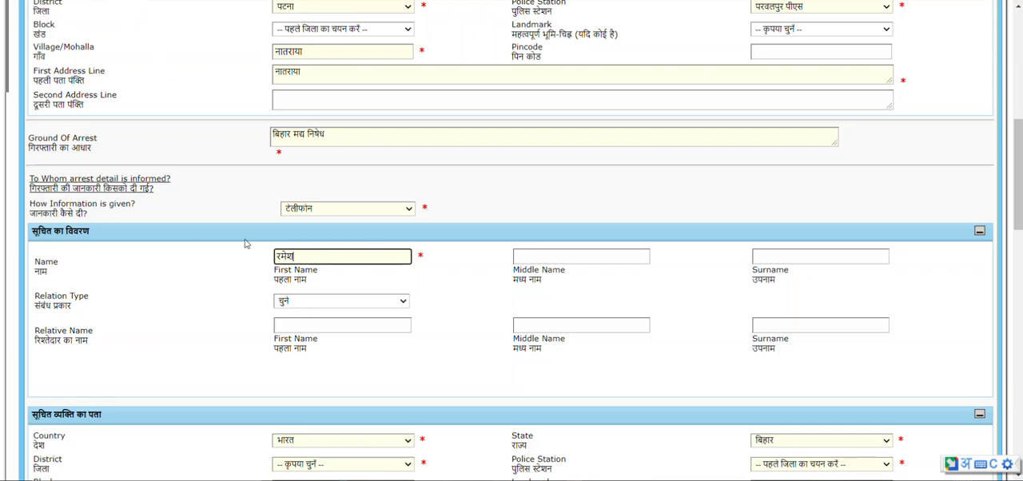
Set the district of the informed person's address to पटना and its police station to परवलपुर पीएस.
{"action": "scroll", "coordinate": [387, 339], "scroll_direction": "down", "scroll_amount": 1}
{"action": "scroll", "coordinate": [335, 303], "scroll_direction": "down", "scroll_amount": 3}
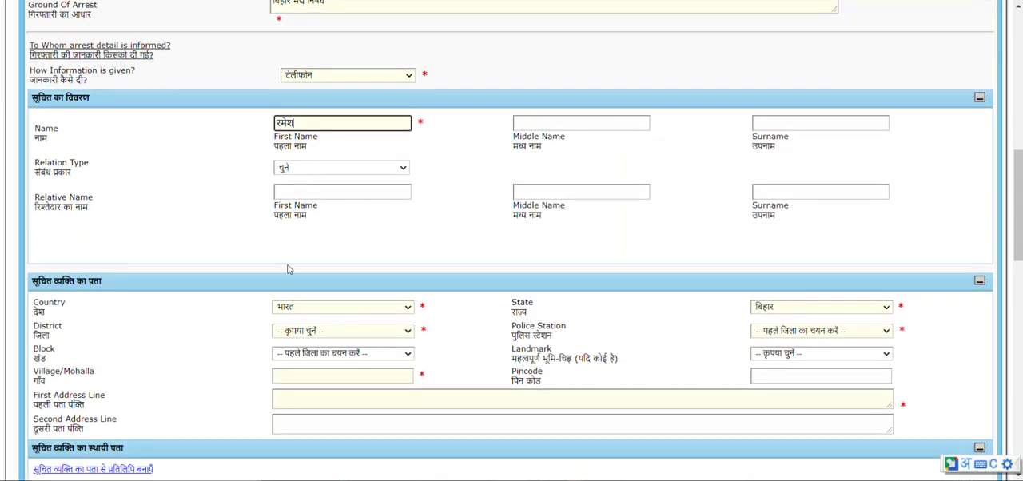
{"action": "scroll", "coordinate": [192, 292], "scroll_direction": "down", "scroll_amount": 2}
{"action": "left_click", "coordinate": [325, 264]}
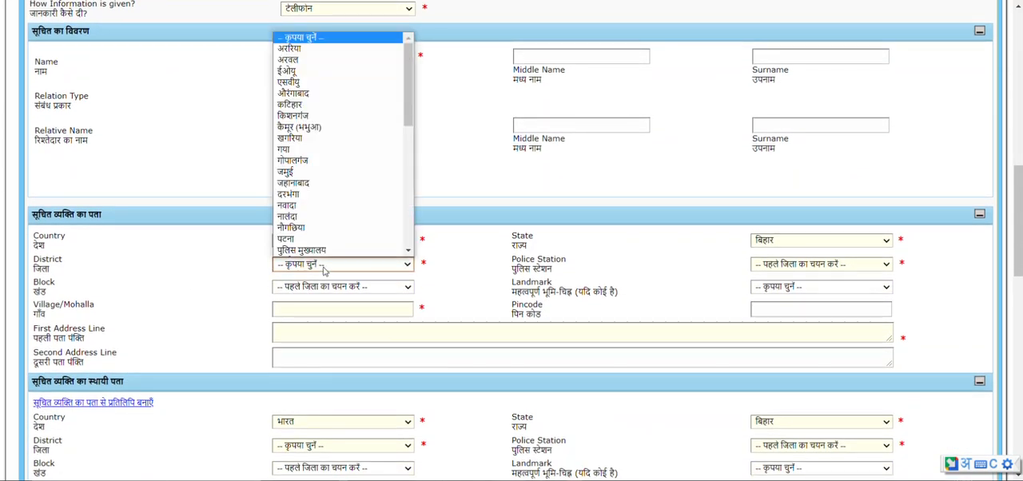
{"action": "scroll", "coordinate": [344, 244], "scroll_direction": "down", "scroll_amount": 1}
{"action": "left_click", "coordinate": [344, 220]}
{"action": "left_click", "coordinate": [782, 266]}
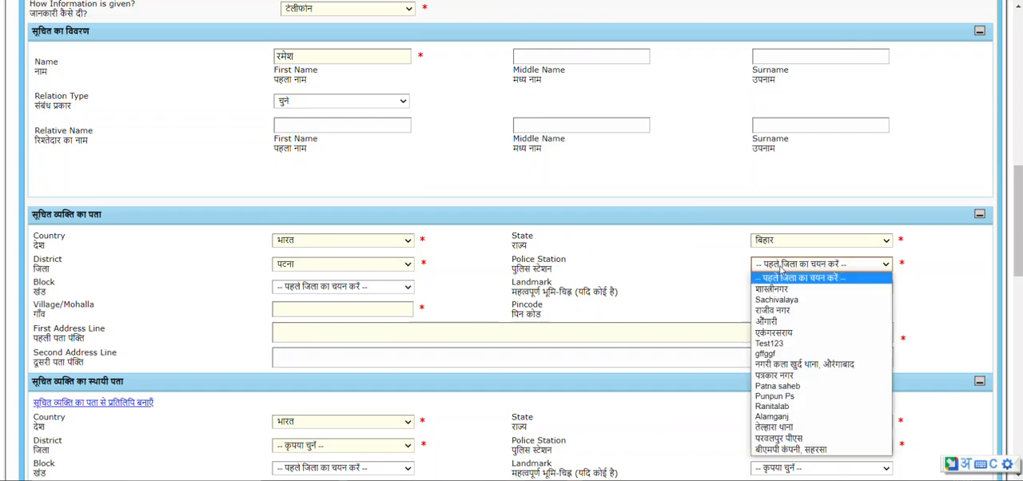
{"action": "left_click", "coordinate": [768, 441]}
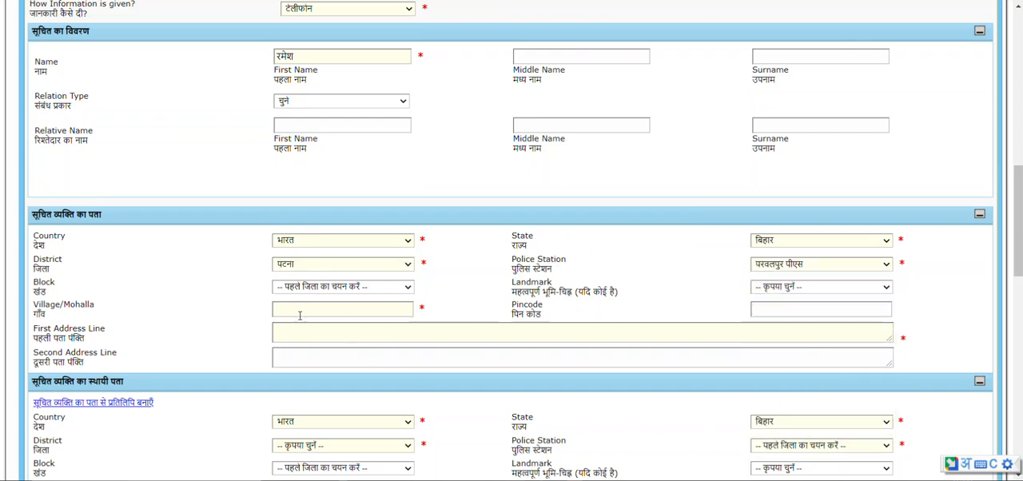
Enter नारायणपुर as the village of the informed person's address and copy it into the first address line.
{"action": "left_click", "coordinate": [300, 313]}
{"action": "type", "text": "na"}
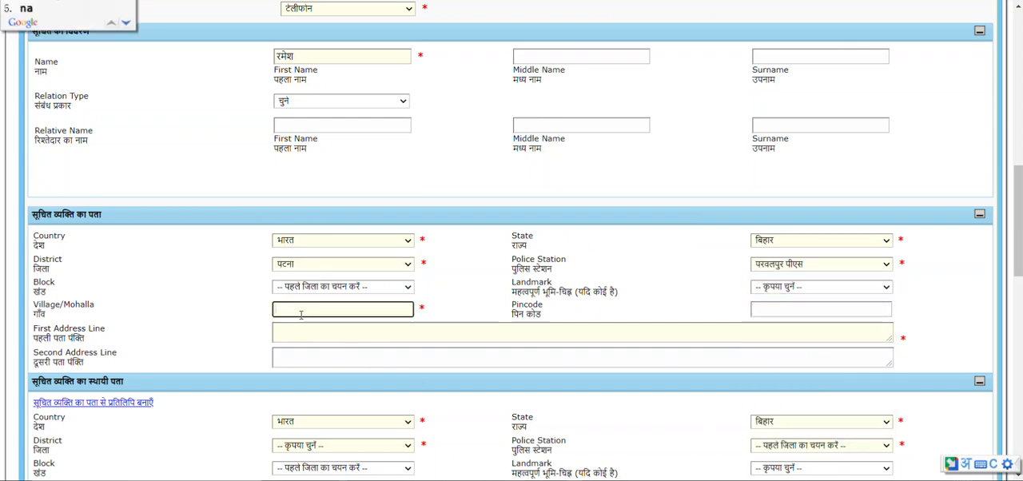
{"action": "type", "text": "rayanpu"}
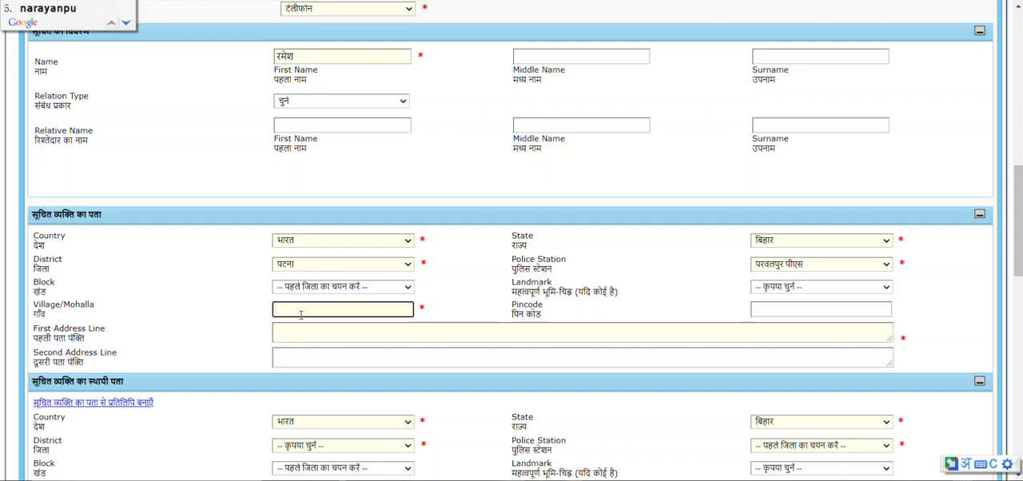
{"action": "type", "text": "r"}
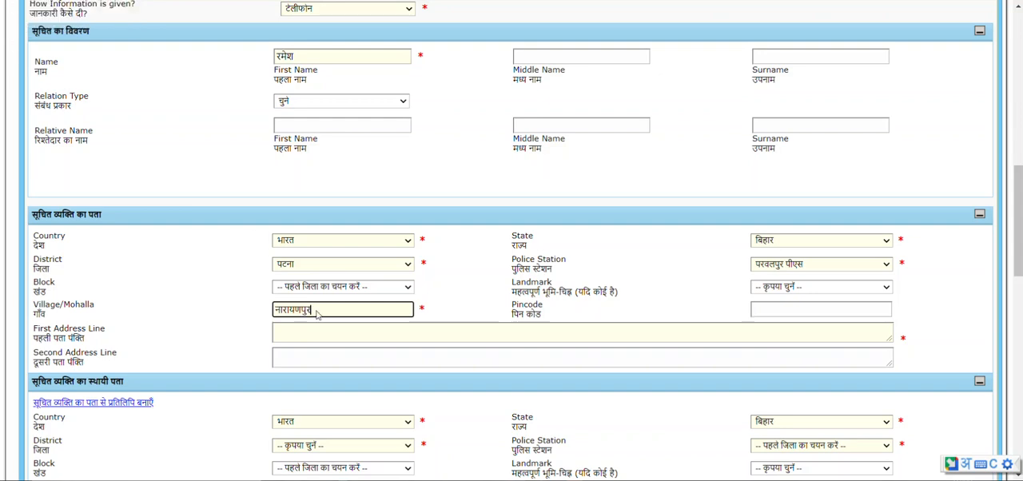
{"action": "left_click_drag", "start_coordinate": [323, 312], "coordinate": [203, 281]}
{"action": "key", "text": "ctrl+c"}
{"action": "left_click", "coordinate": [290, 336]}
{"action": "key", "text": "ctrl+v"}
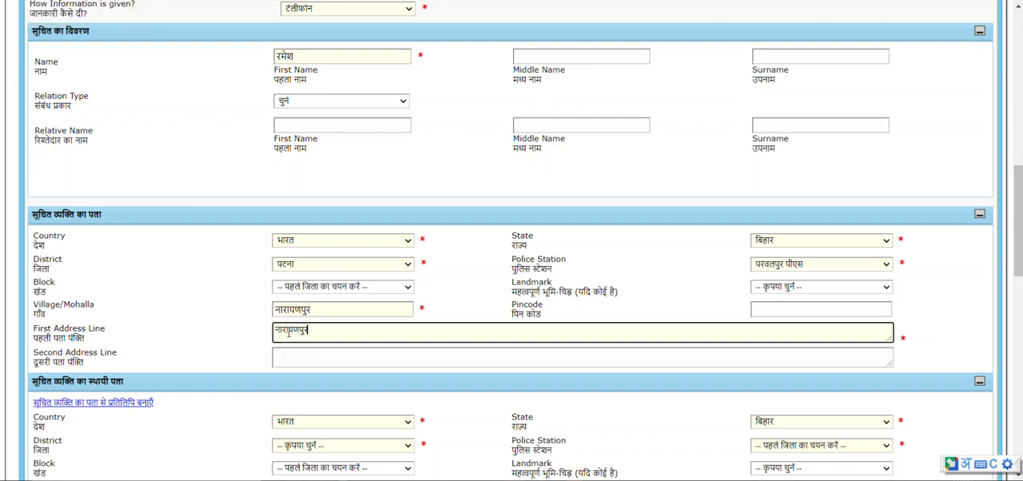
Examine the informed person's permanent address and contact fields, and the arrested person's income group and living status options.
{"action": "scroll", "coordinate": [199, 328], "scroll_direction": "down", "scroll_amount": 3}
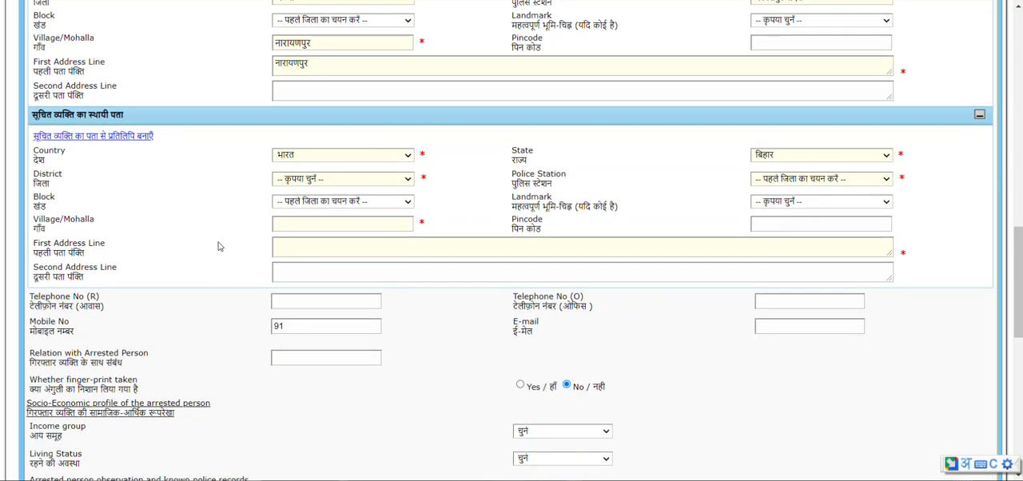
{"action": "scroll", "coordinate": [223, 256], "scroll_direction": "down", "scroll_amount": 1}
{"action": "left_click", "coordinate": [321, 260]}
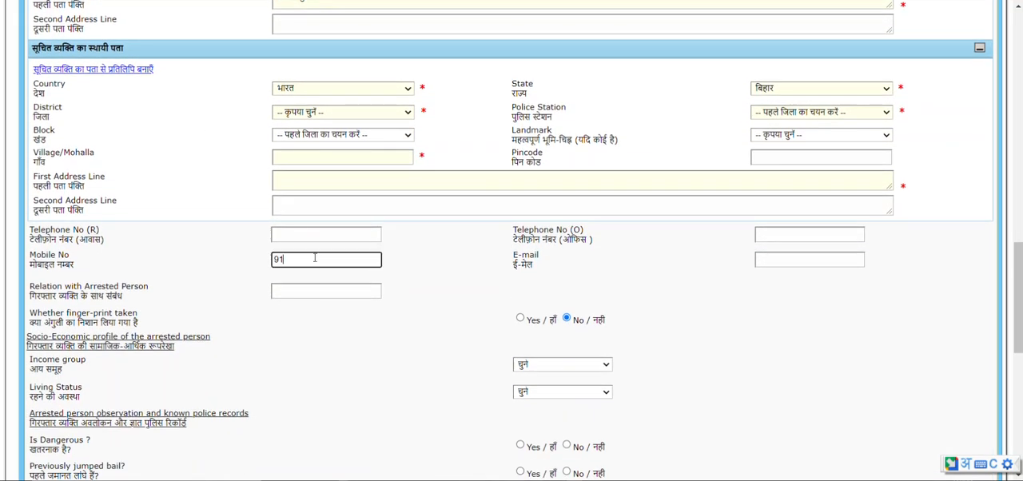
{"action": "scroll", "coordinate": [245, 298], "scroll_direction": "down", "scroll_amount": 2}
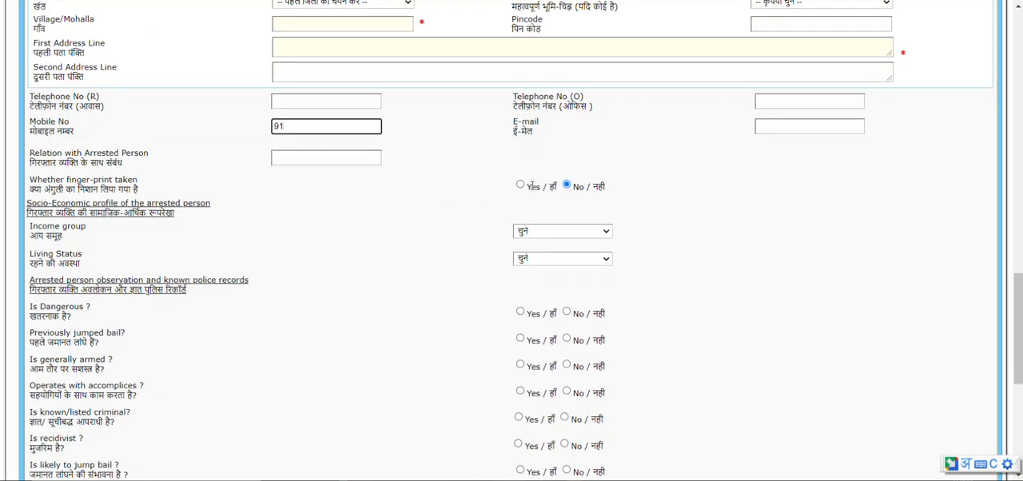
{"action": "scroll", "coordinate": [570, 276], "scroll_direction": "down", "scroll_amount": 3}
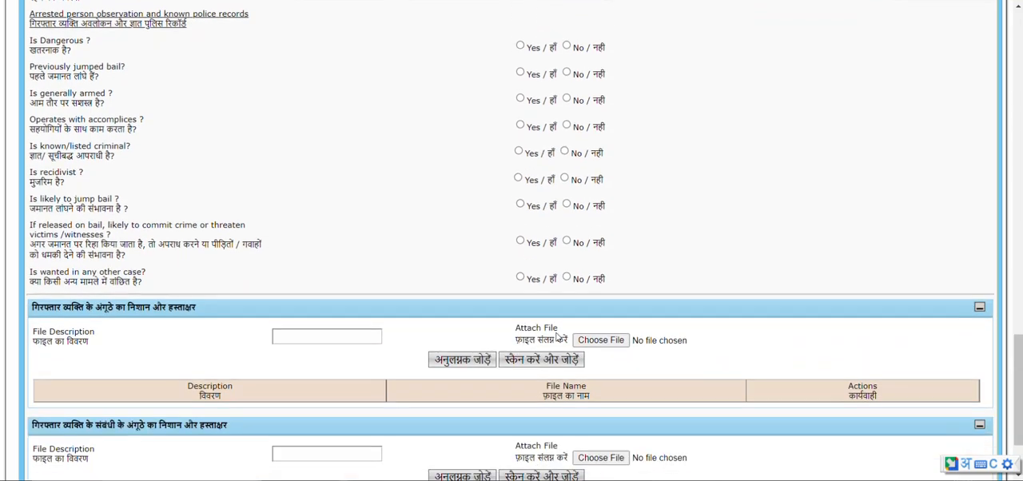
{"action": "scroll", "coordinate": [558, 338], "scroll_direction": "up", "scroll_amount": 3}
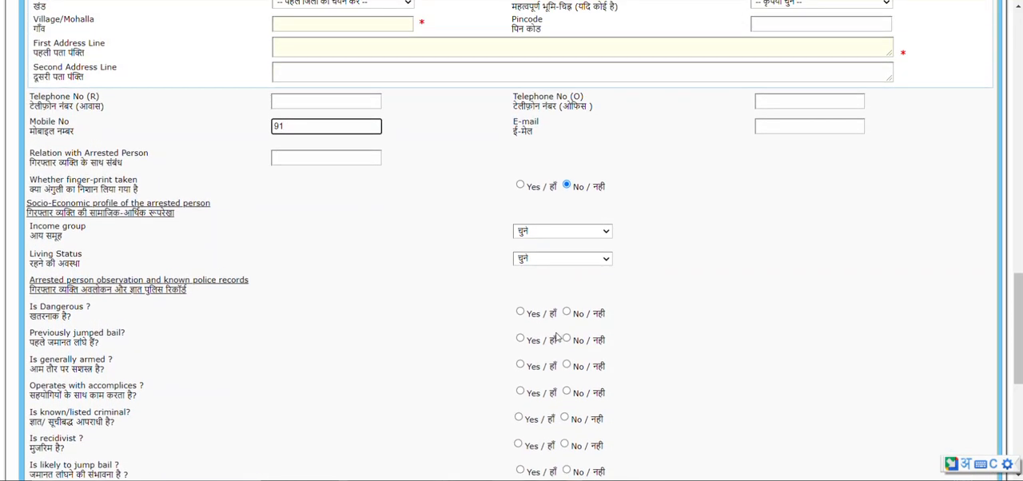
{"action": "scroll", "coordinate": [558, 338], "scroll_direction": "up", "scroll_amount": 1}
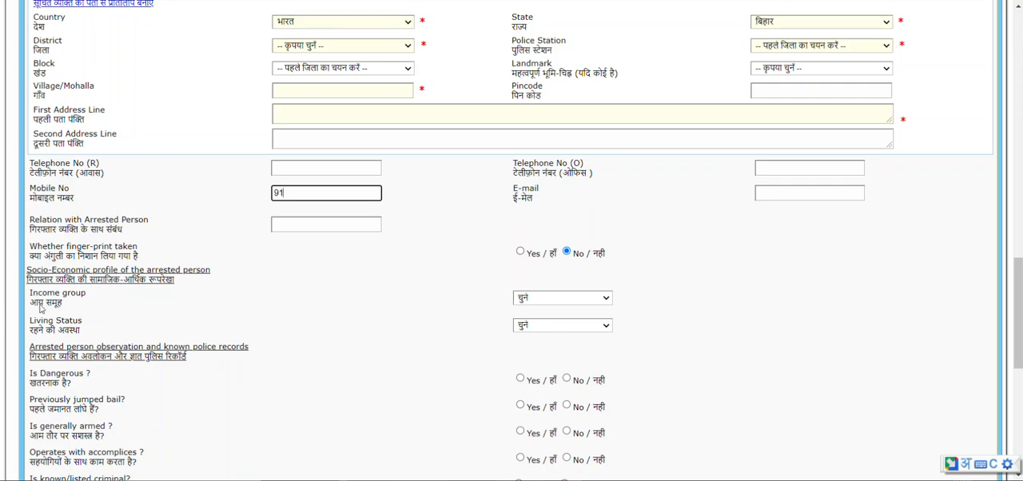
{"action": "left_click", "coordinate": [551, 300]}
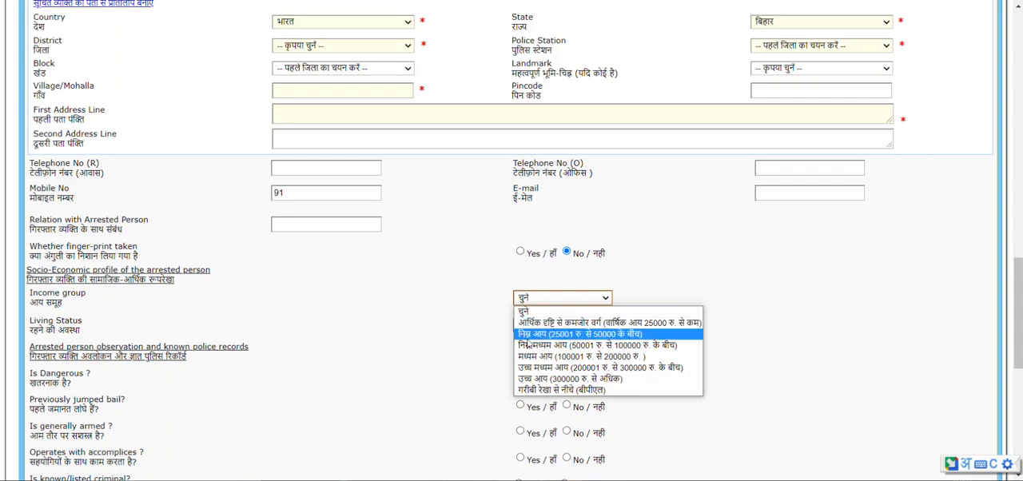
{"action": "left_click", "coordinate": [410, 302]}
{"action": "scroll", "coordinate": [107, 320], "scroll_direction": "down", "scroll_amount": 1}
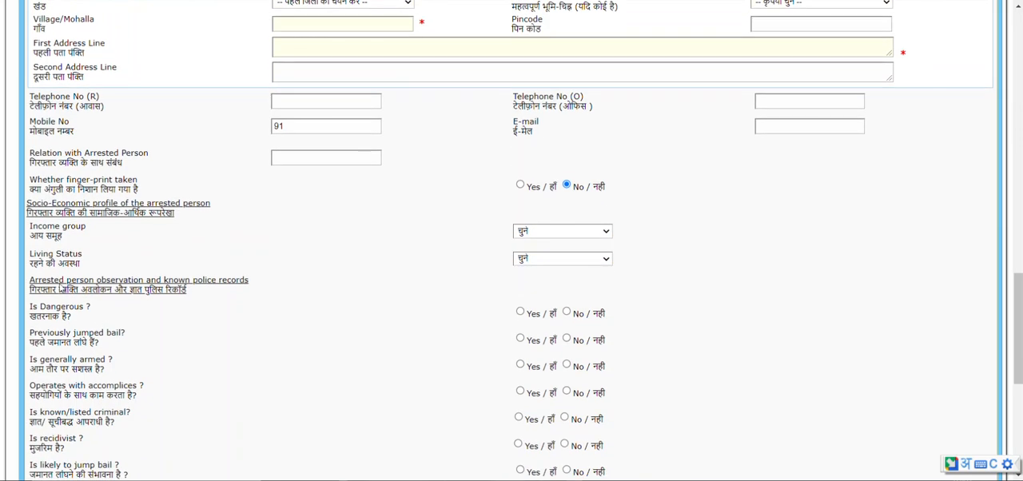
{"action": "left_click", "coordinate": [606, 259]}
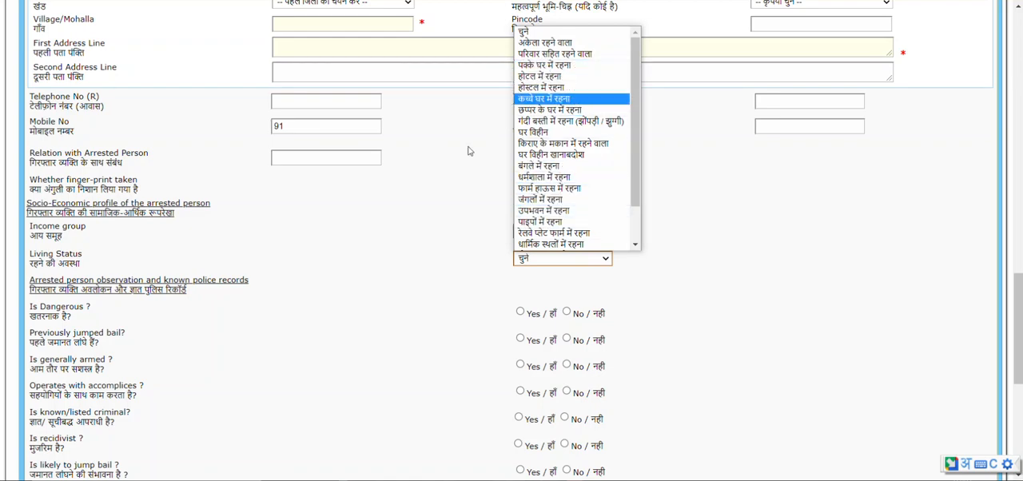
{"action": "left_click", "coordinate": [413, 231]}
Review the observation and police record questions and the thumb impression and signature attachment sections for the arrested person and relative.
{"action": "scroll", "coordinate": [54, 267], "scroll_direction": "down", "scroll_amount": 1}
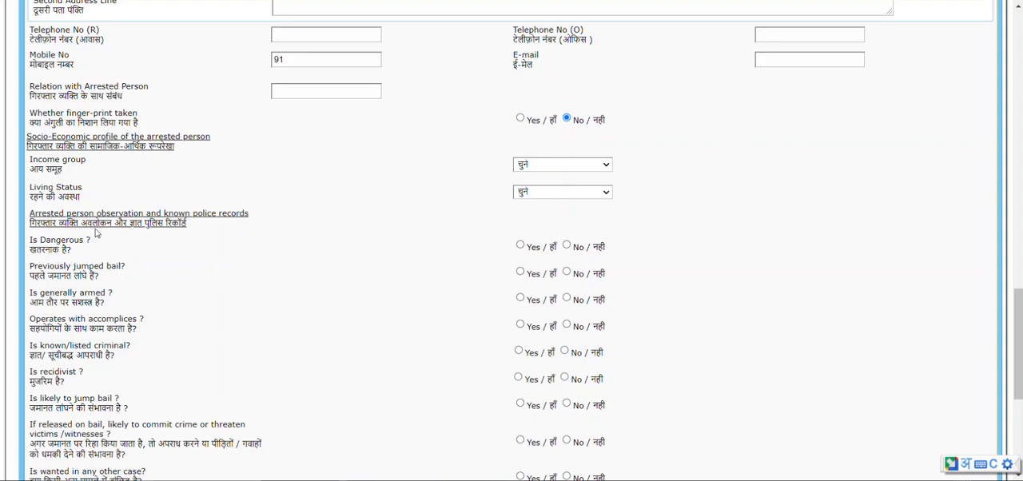
{"action": "scroll", "coordinate": [270, 256], "scroll_direction": "down", "scroll_amount": 1}
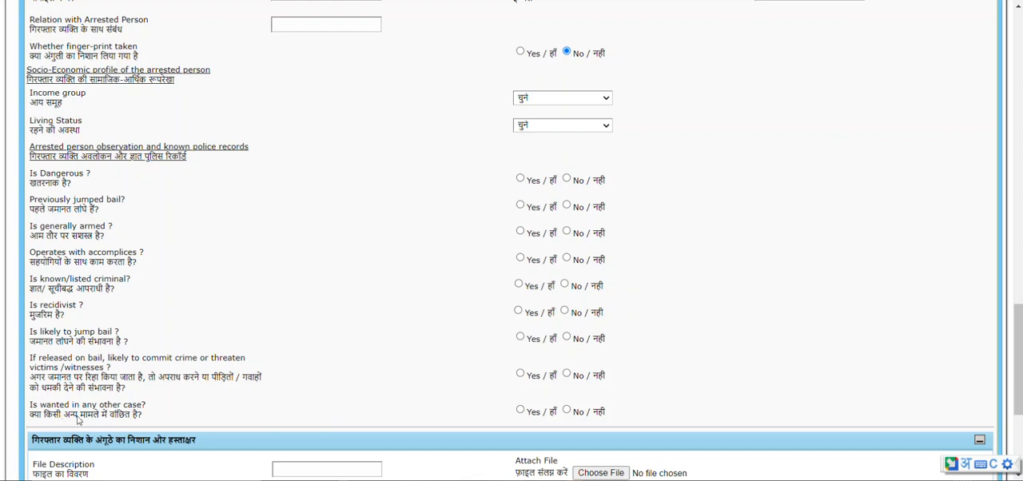
{"action": "scroll", "coordinate": [432, 375], "scroll_direction": "down", "scroll_amount": 1}
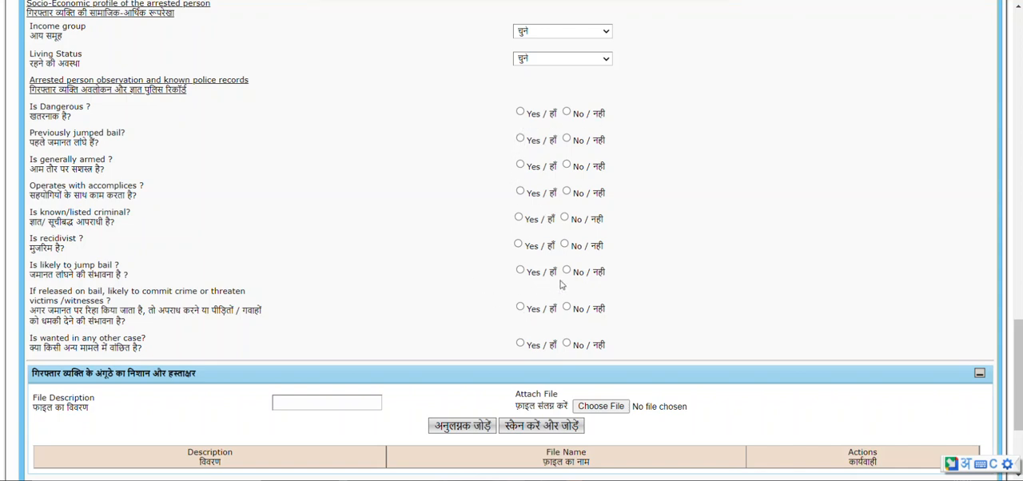
{"action": "scroll", "coordinate": [397, 264], "scroll_direction": "down", "scroll_amount": 2}
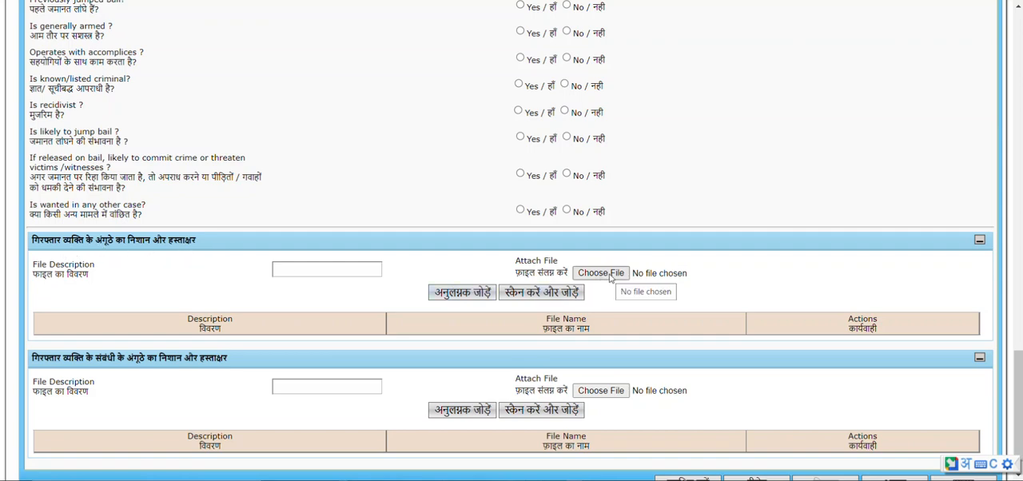
Open the Chehra Nishaan Patrak section of the arrest memo and answer No to whether it is a property offence case.
{"action": "scroll", "coordinate": [207, 321], "scroll_direction": "down", "scroll_amount": 1}
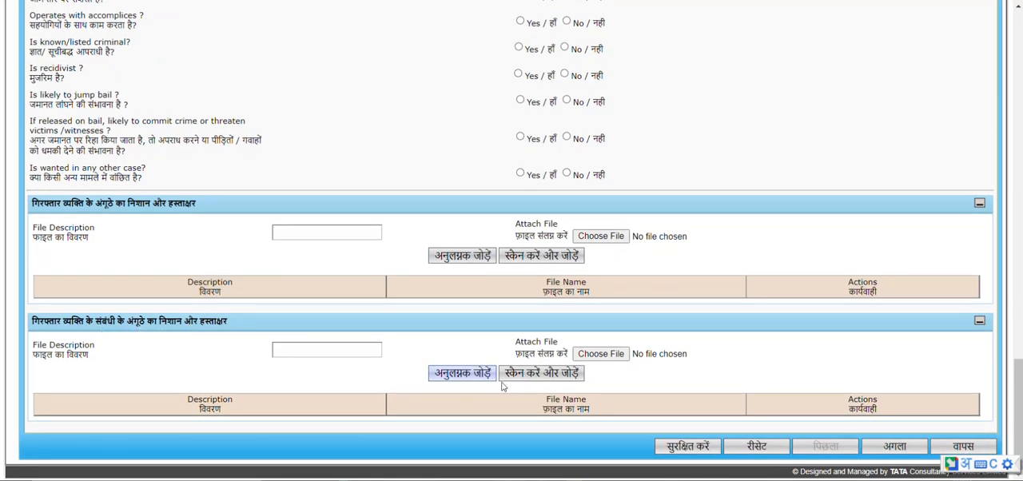
{"action": "scroll", "coordinate": [136, 303], "scroll_direction": "up", "scroll_amount": 20}
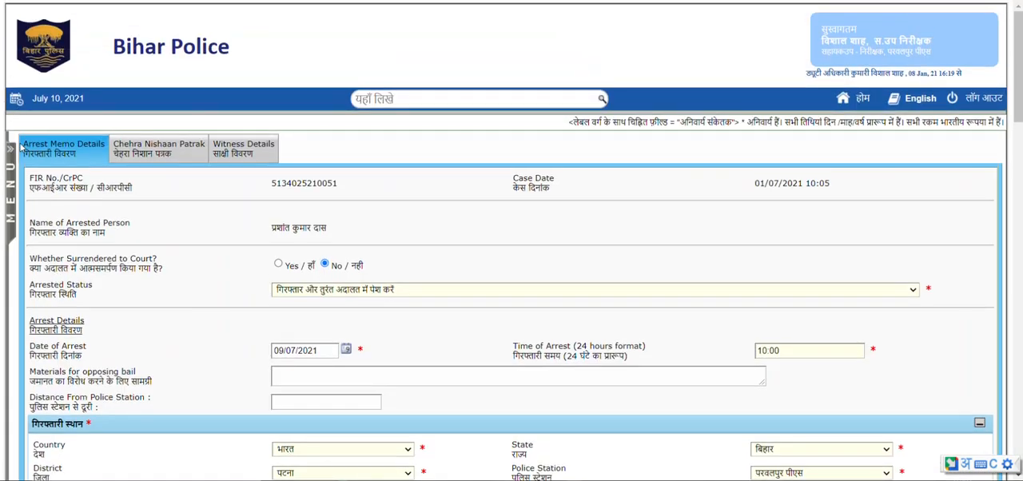
{"action": "left_click", "coordinate": [128, 149]}
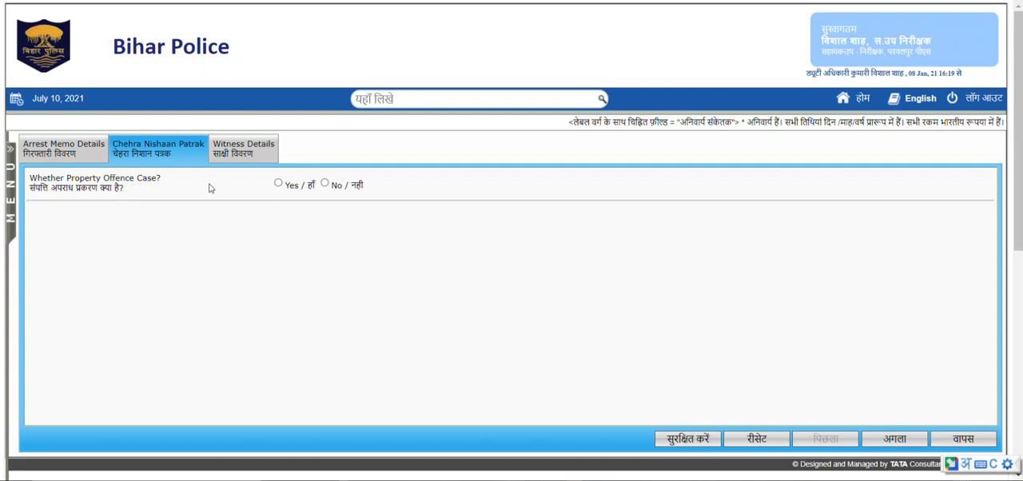
{"action": "left_click", "coordinate": [324, 183]}
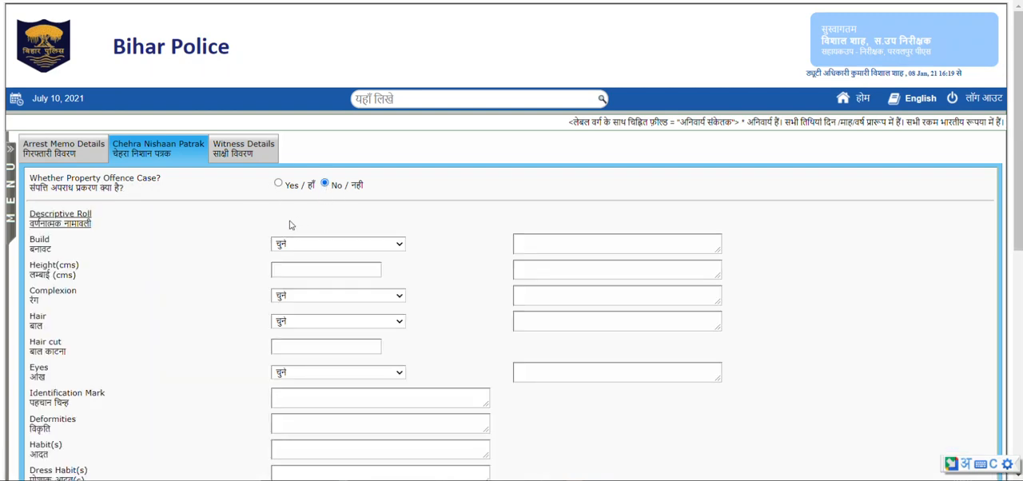
Below the descriptive roll, answer No to both whether there is any injury on the body and whether a checkup is needed.
{"action": "scroll", "coordinate": [111, 239], "scroll_direction": "down", "scroll_amount": 1}
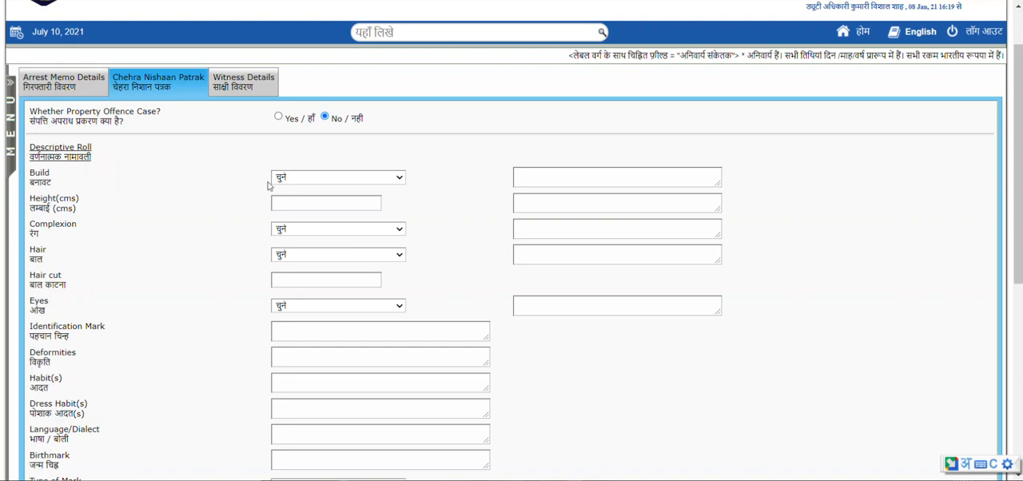
{"action": "scroll", "coordinate": [144, 200], "scroll_direction": "down", "scroll_amount": 1}
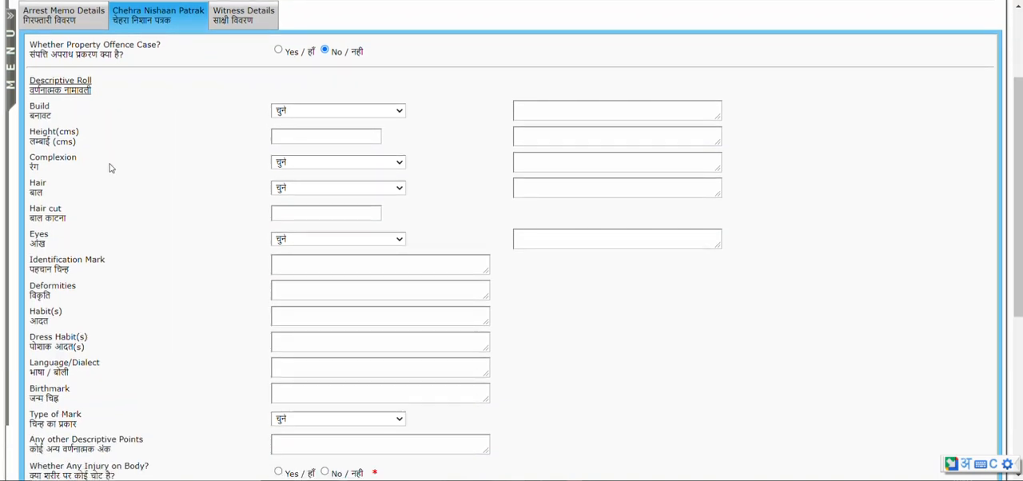
{"action": "left_click", "coordinate": [334, 140]}
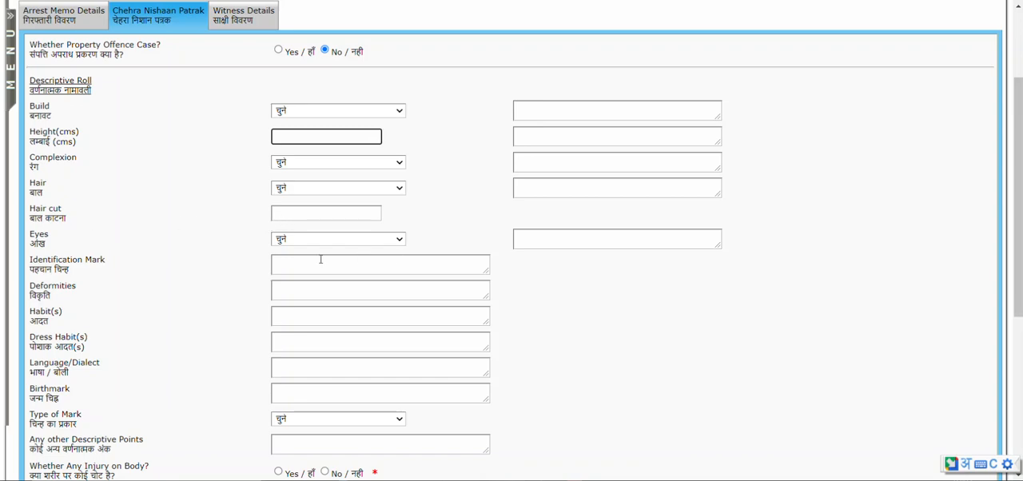
{"action": "scroll", "coordinate": [107, 276], "scroll_direction": "down", "scroll_amount": 2}
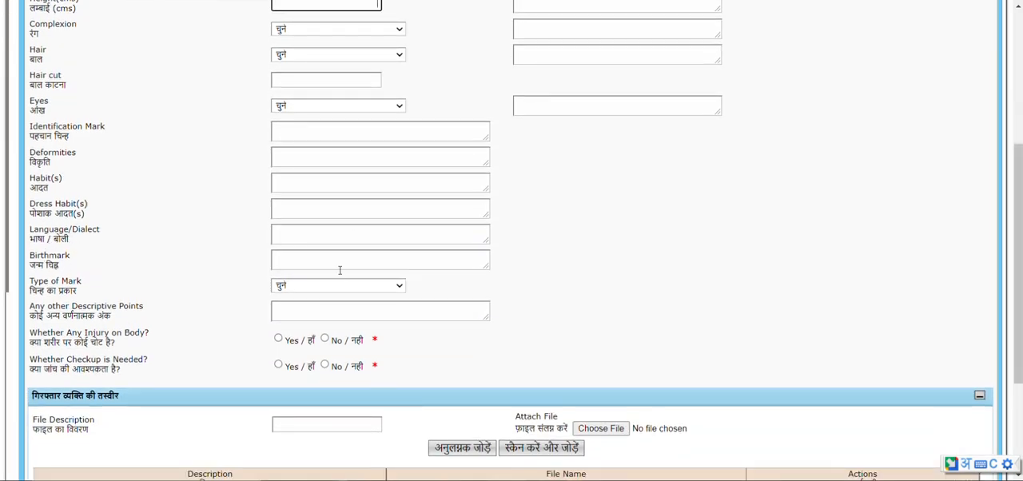
{"action": "scroll", "coordinate": [70, 307], "scroll_direction": "down", "scroll_amount": 1}
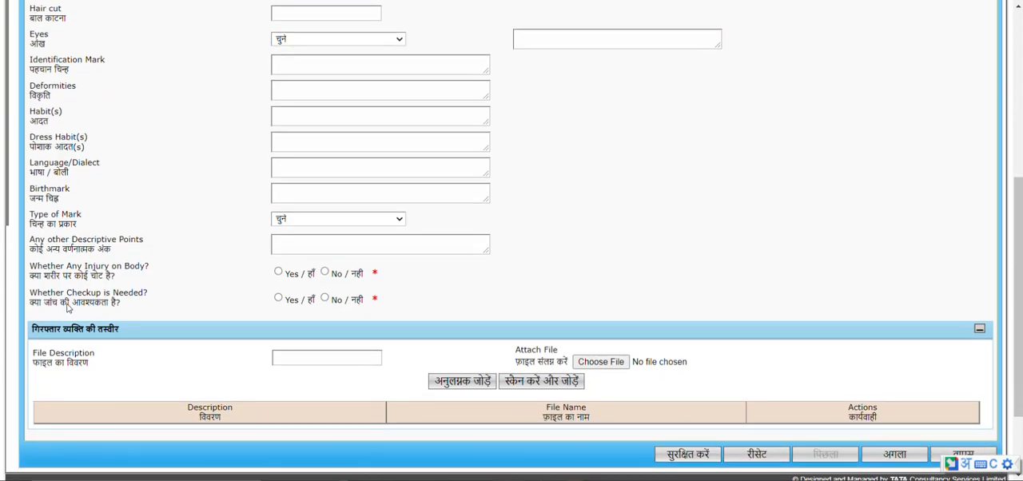
{"action": "mouse_move", "coordinate": [376, 274]}
{"action": "left_mouse_down"}
{"action": "mouse_move", "coordinate": [382, 302]}
{"action": "mouse_move", "coordinate": [370, 268]}
{"action": "left_mouse_up"}
{"action": "left_click", "coordinate": [392, 291]}
{"action": "left_click", "coordinate": [278, 272]}
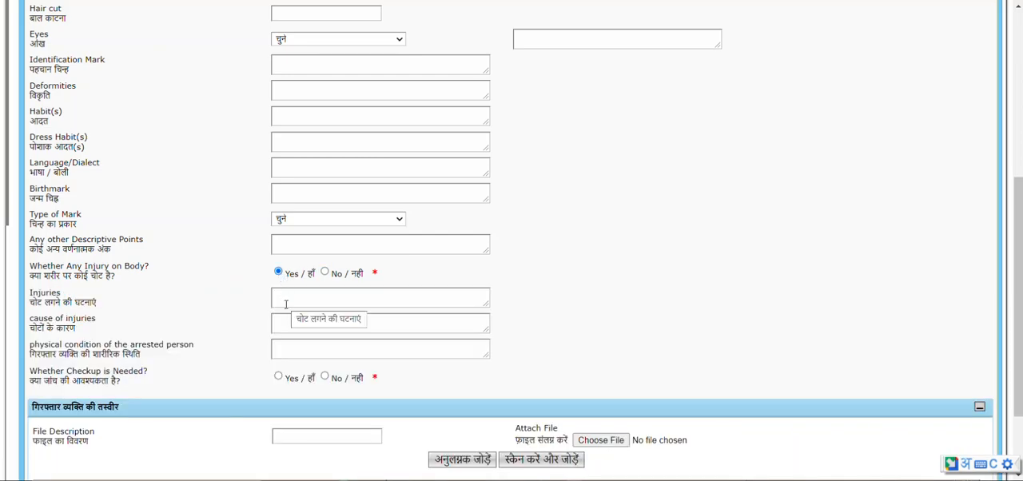
{"action": "left_click", "coordinate": [326, 272]}
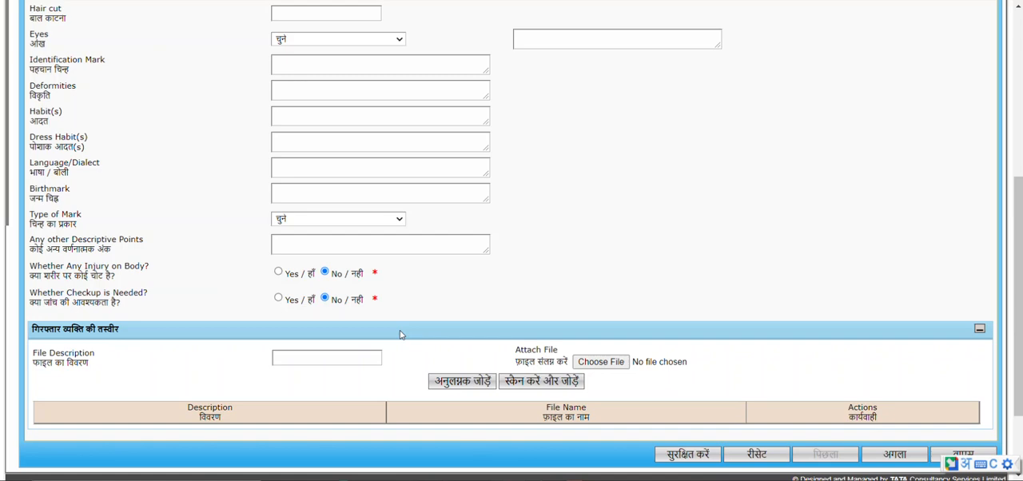
In the witness details, answer No to whether the witness is police or a person, and save the arrest memo.
{"action": "scroll", "coordinate": [336, 352], "scroll_direction": "up", "scroll_amount": 10}
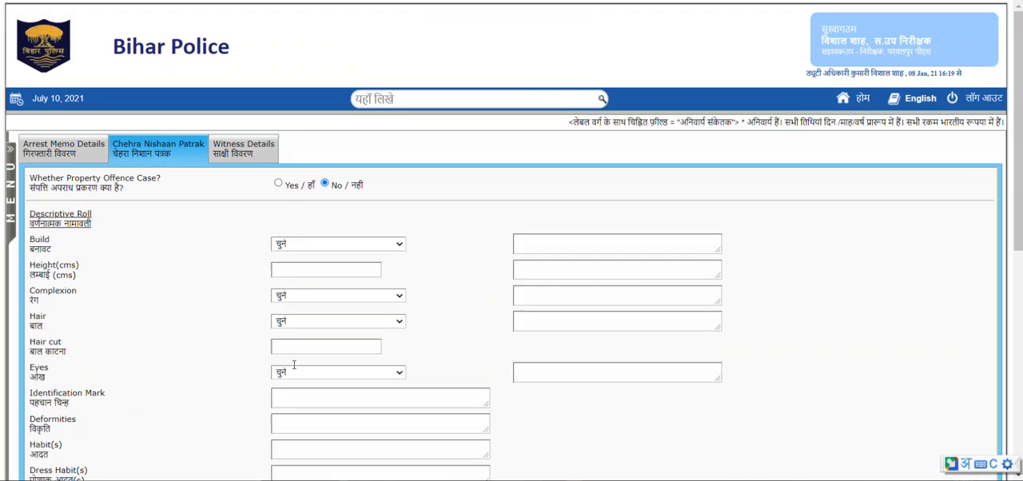
{"action": "left_click", "coordinate": [244, 151]}
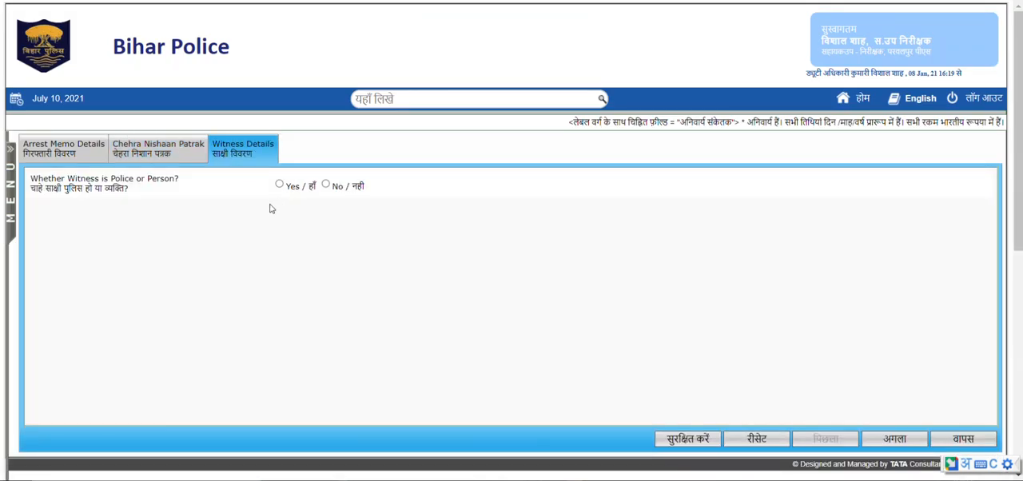
{"action": "left_click_drag", "start_coordinate": [32, 195], "coordinate": [135, 204]}
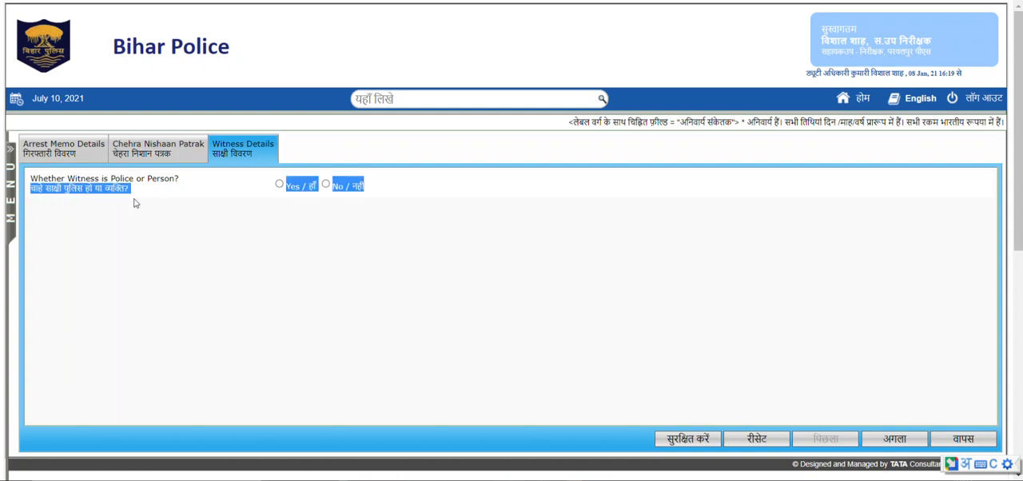
{"action": "left_click", "coordinate": [156, 200]}
{"action": "left_click", "coordinate": [279, 185]}
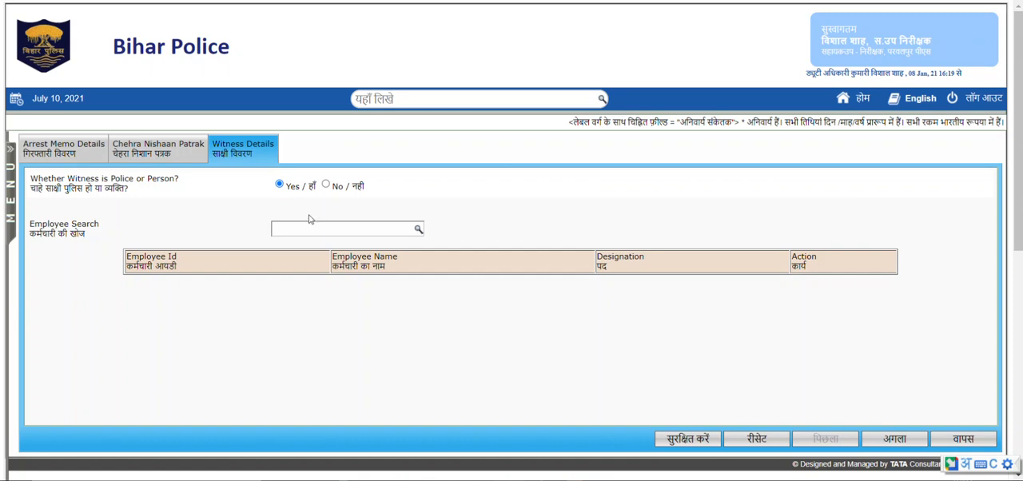
{"action": "left_click", "coordinate": [326, 186]}
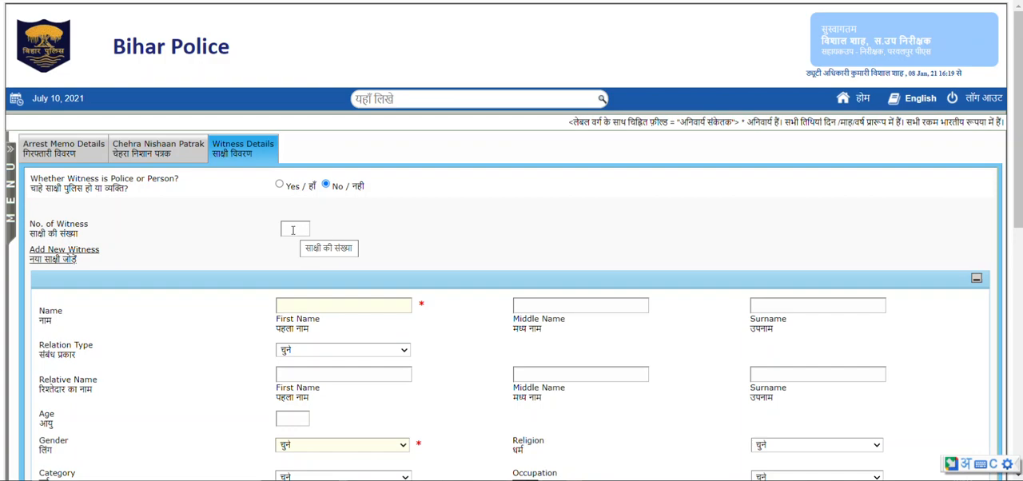
{"action": "scroll", "coordinate": [639, 413], "scroll_direction": "down", "scroll_amount": 7}
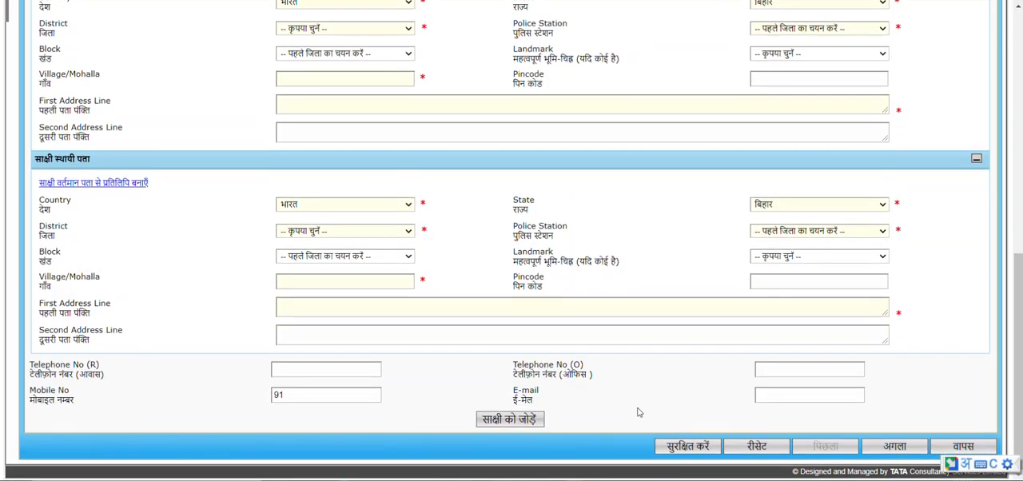
{"action": "left_click", "coordinate": [686, 448]}
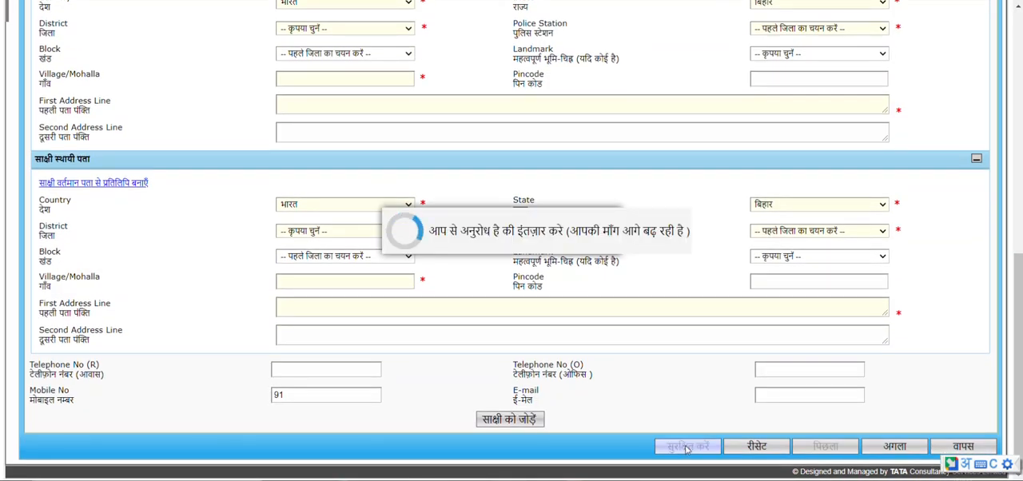